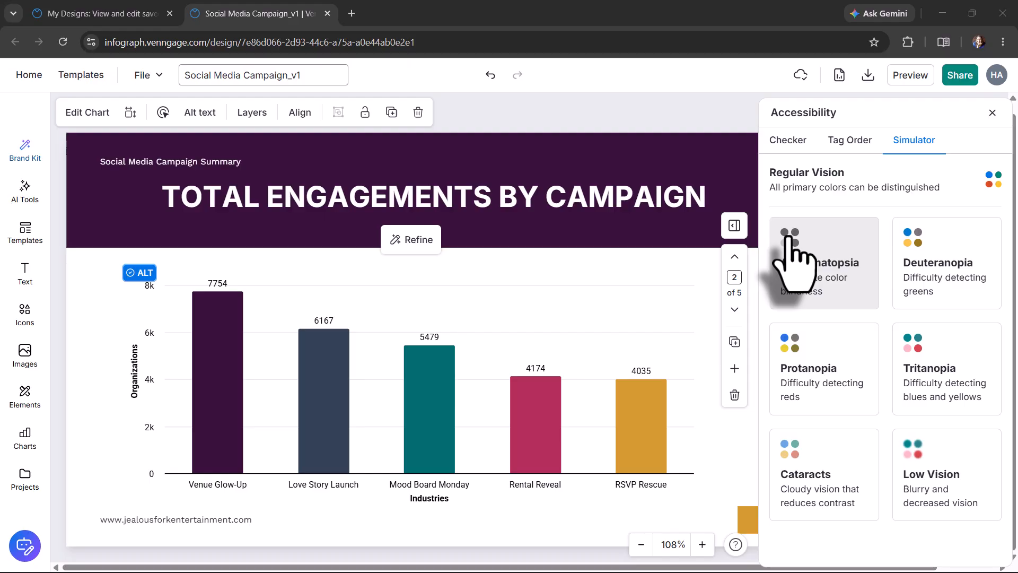
- Preview the chart page under protanopia, tritanopia, deuteranopia and achromatopsia vision simulations, and return to regular vision
{"action": "left_click", "coordinate": [821, 372]}
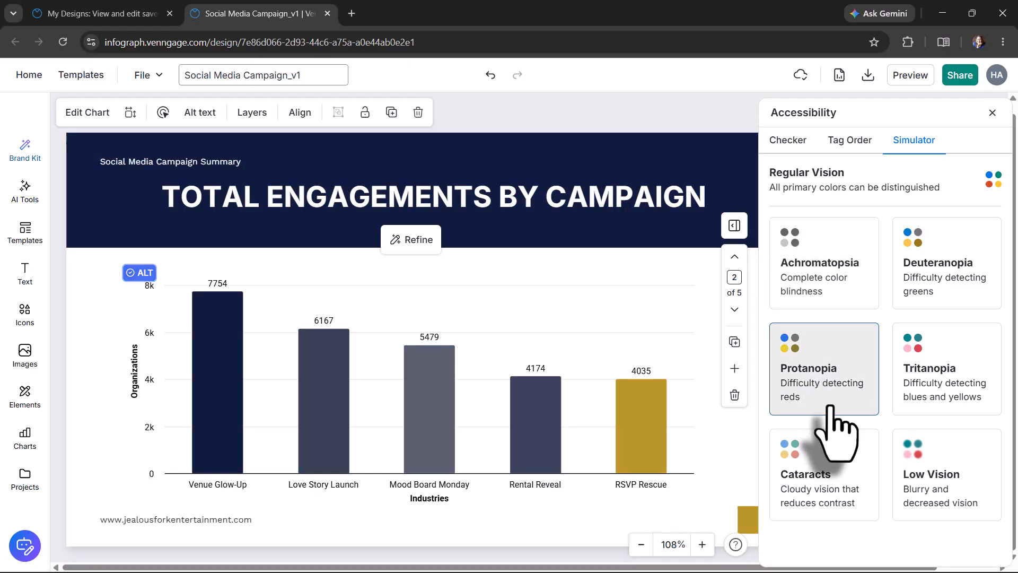
{"action": "left_click", "coordinate": [914, 361]}
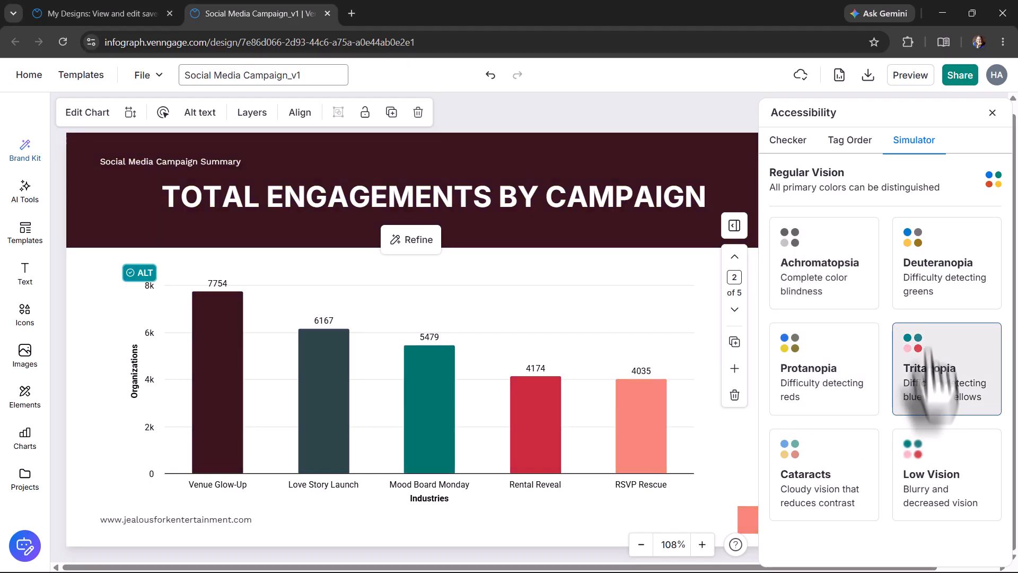
{"action": "left_click", "coordinate": [930, 300]}
{"action": "left_click", "coordinate": [864, 277]}
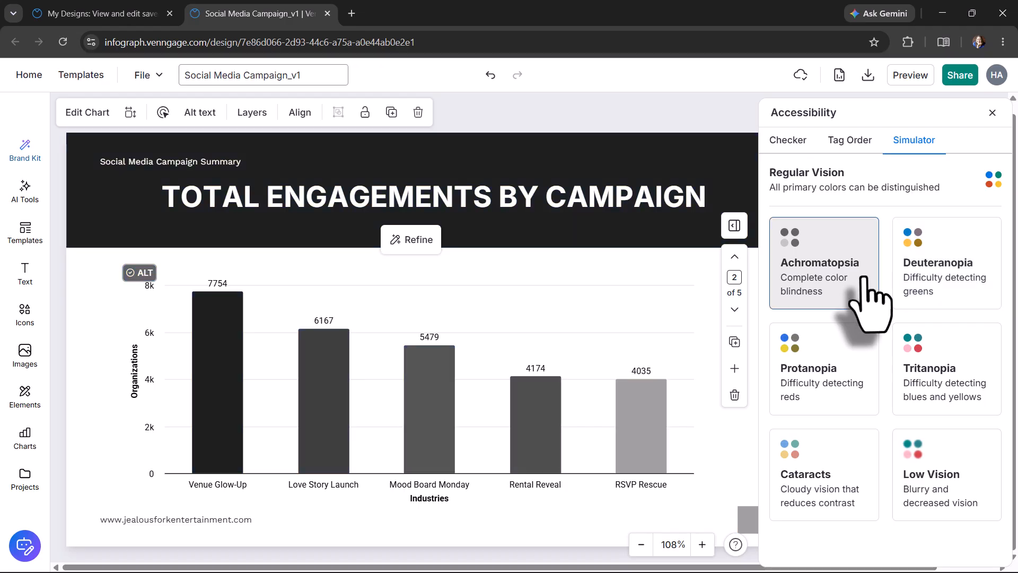
{"action": "left_click", "coordinate": [865, 277]}
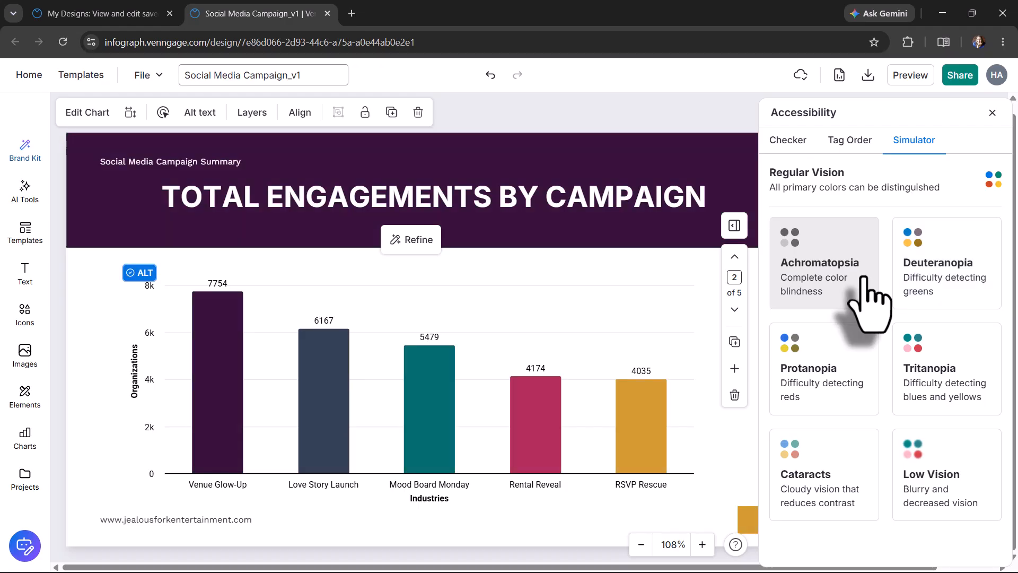
- Review the bar chart's alternative text and close it without saving changes
{"action": "left_click", "coordinate": [139, 272]}
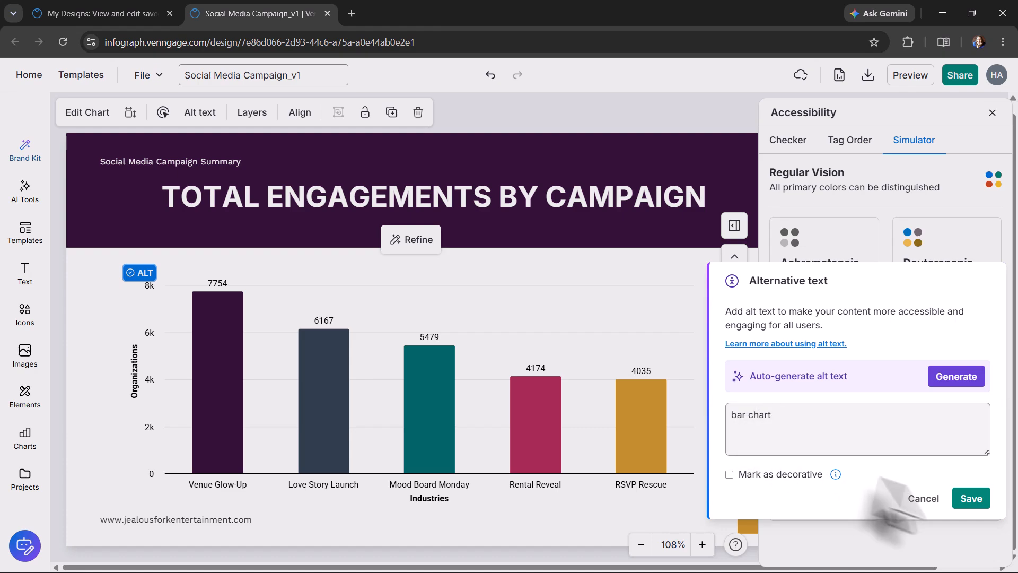
{"action": "left_click", "coordinate": [925, 497]}
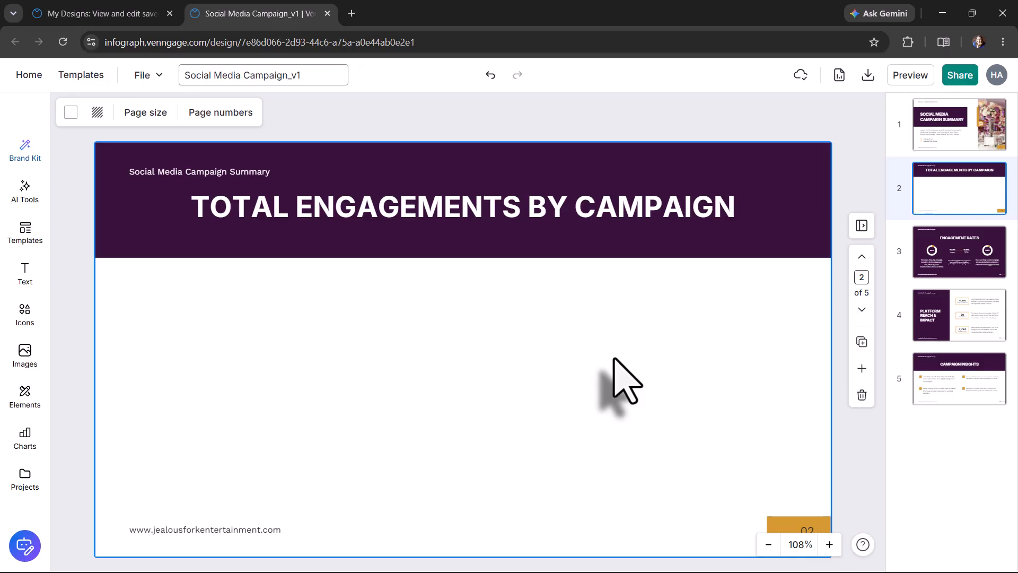
- Insert a column chart on the Total Engagements by Campaign page and collapse the chart gallery
{"action": "left_click", "coordinate": [33, 446]}
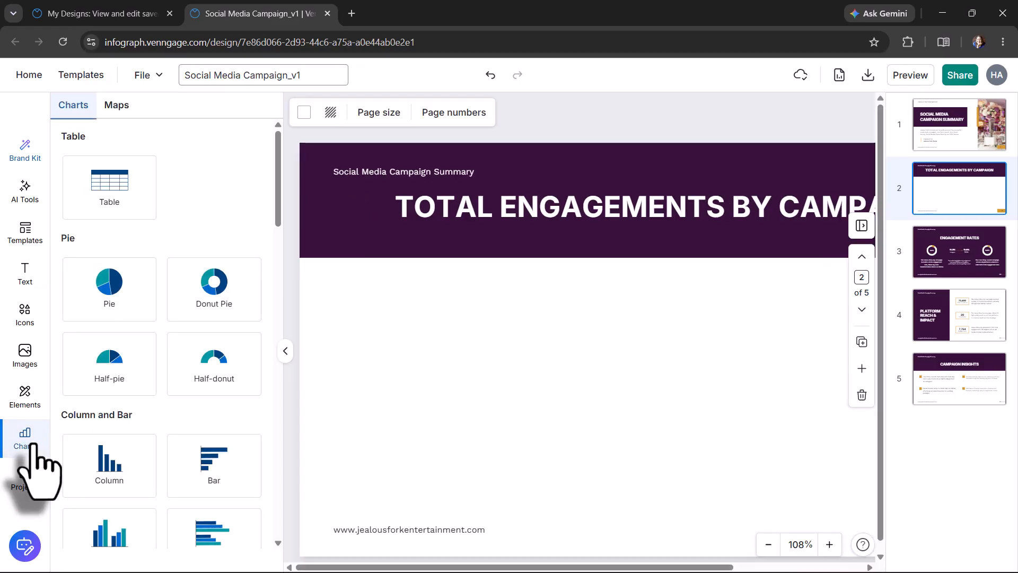
{"action": "scroll", "coordinate": [113, 344], "scroll_direction": "down", "scroll_amount": 3}
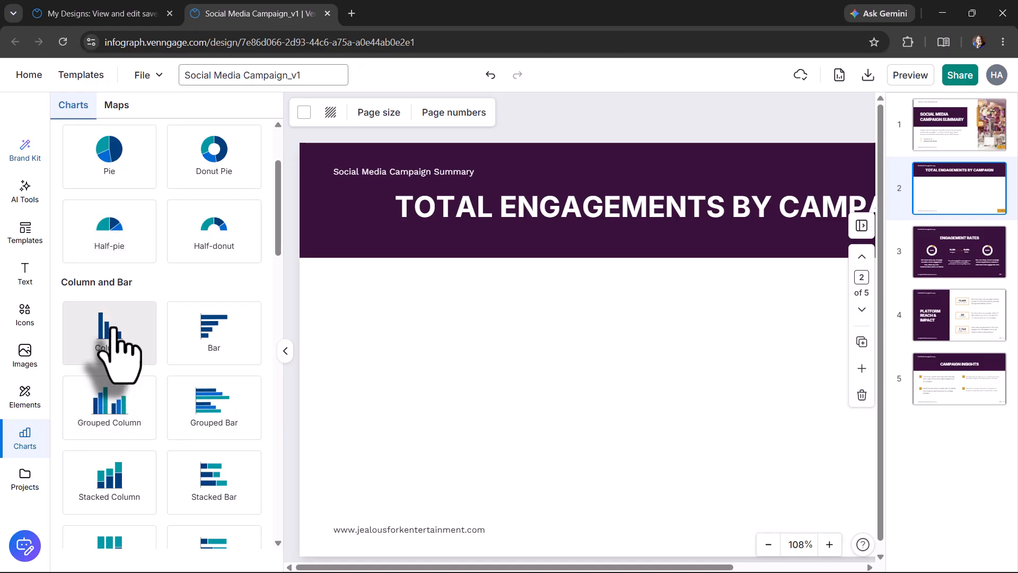
{"action": "left_click", "coordinate": [113, 327]}
{"action": "left_click", "coordinate": [285, 351]}
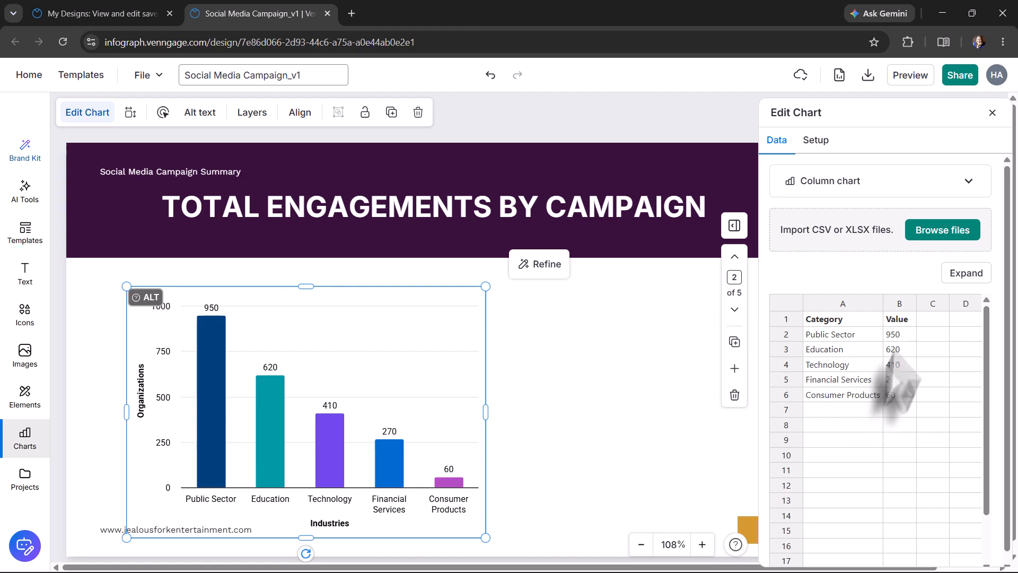
- Import the Venngage_Import sheet from Jealous_Fork_Social_Media_Engagement_Data.xlsx as the chart's data
{"action": "left_click", "coordinate": [957, 237]}
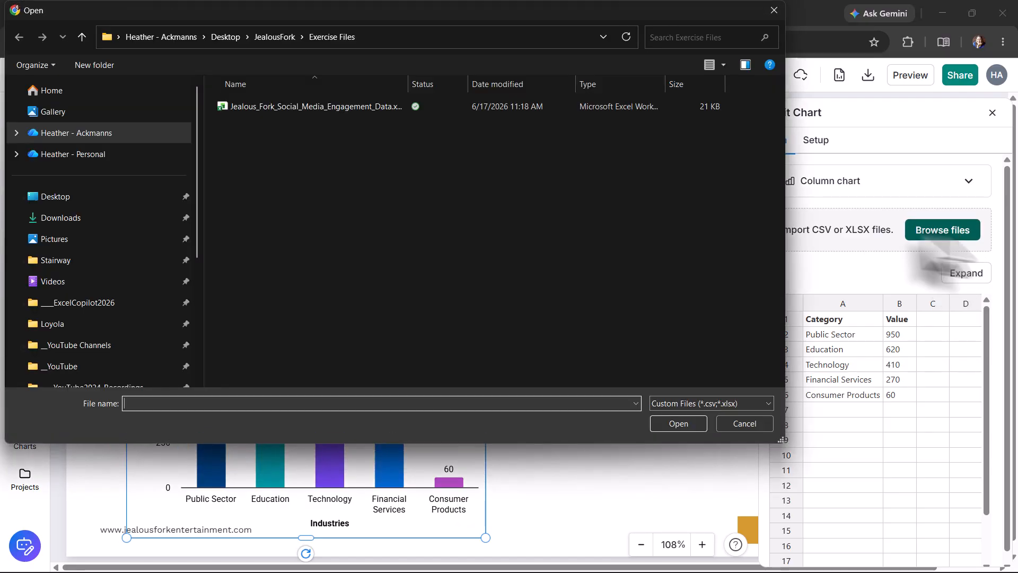
{"action": "left_click", "coordinate": [238, 111]}
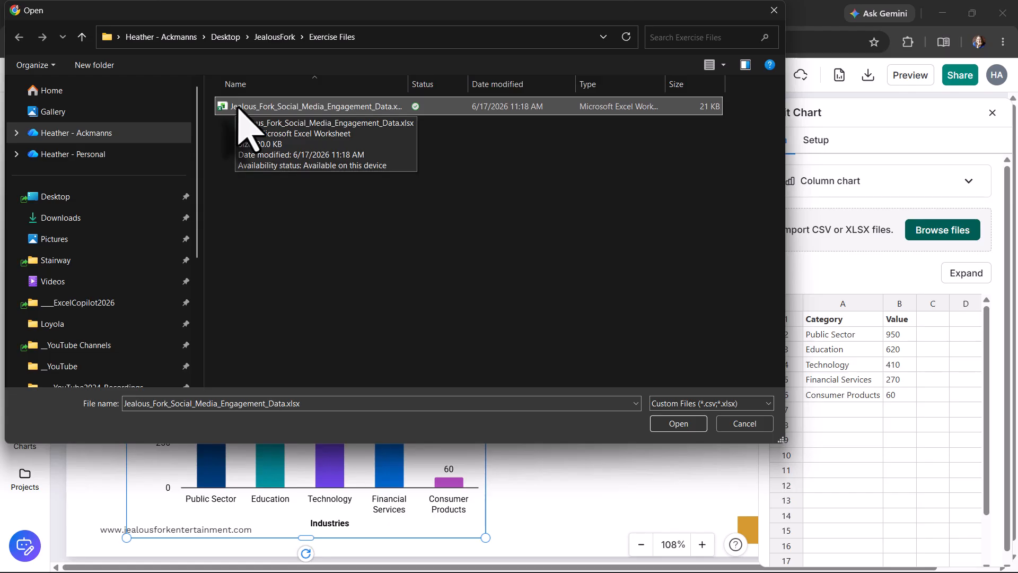
{"action": "left_click", "coordinate": [678, 424]}
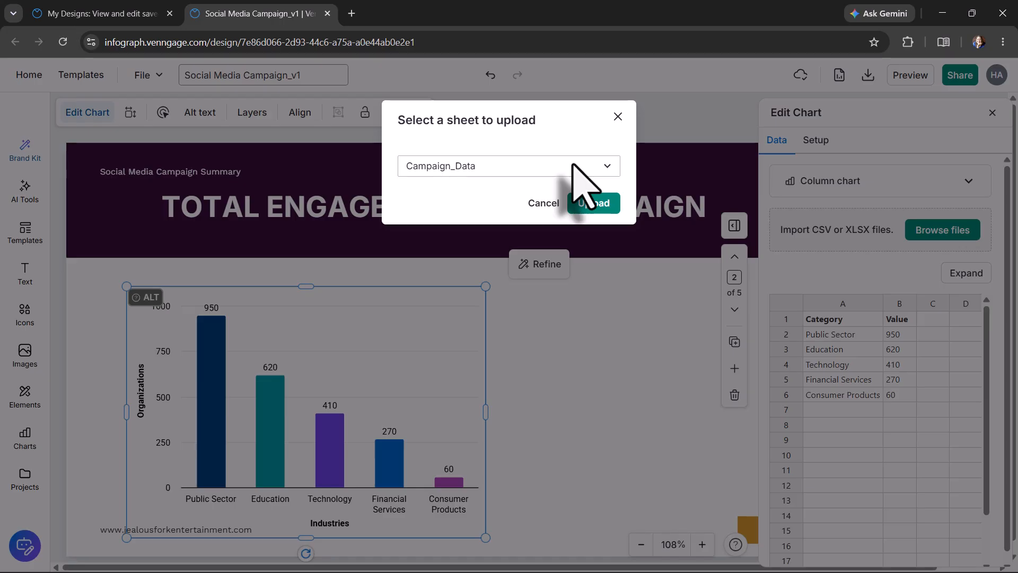
{"action": "left_click", "coordinate": [573, 166]}
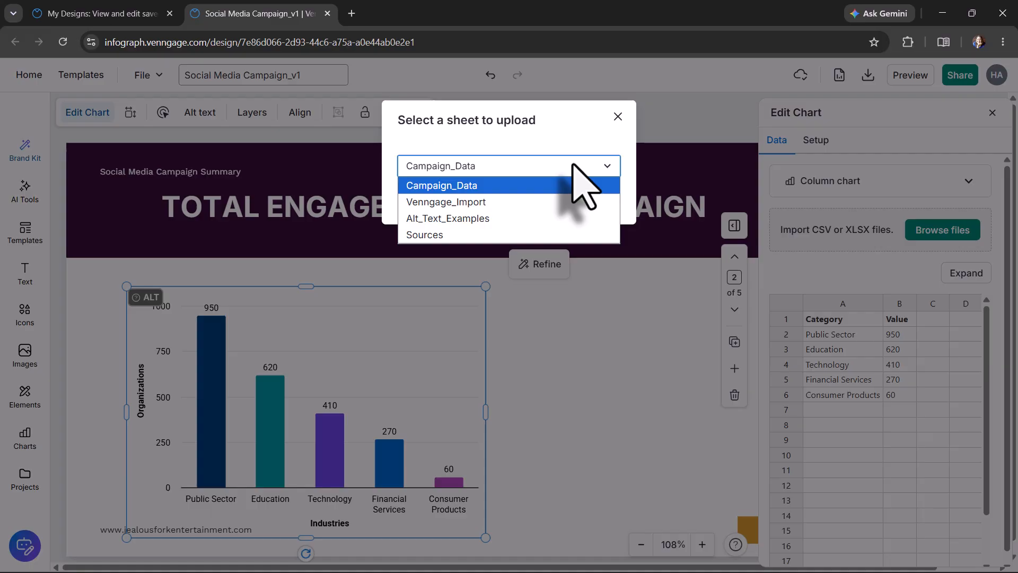
{"action": "left_click", "coordinate": [522, 202]}
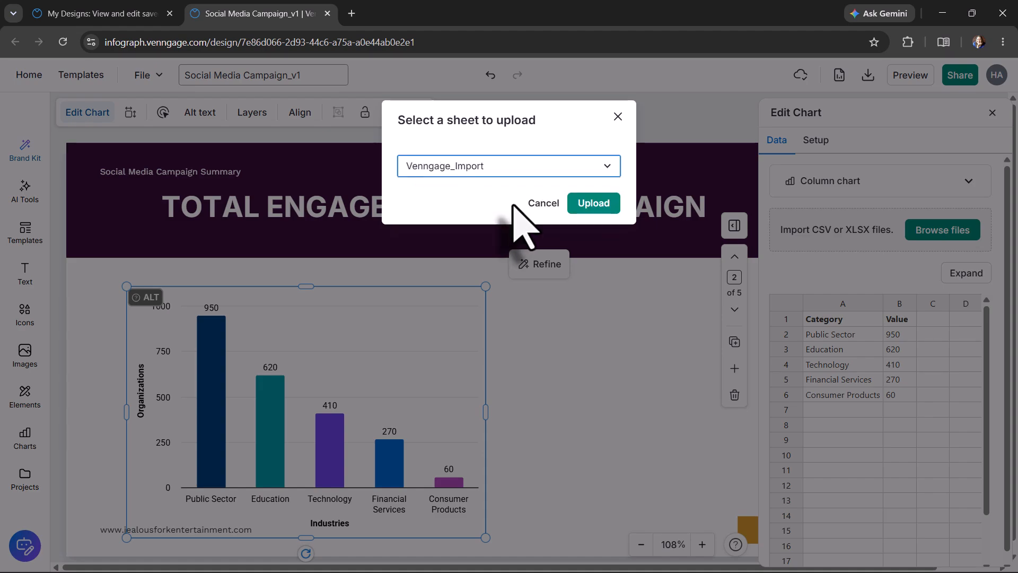
{"action": "left_click", "coordinate": [597, 203]}
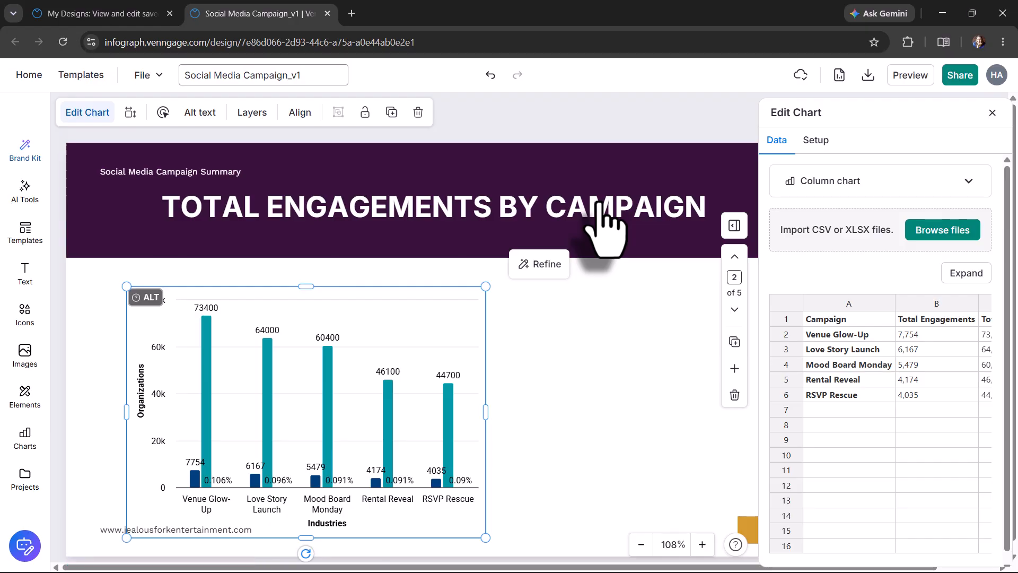
{"action": "left_click", "coordinate": [981, 352]}
{"action": "left_click", "coordinate": [840, 349]}
{"action": "left_click", "coordinate": [818, 348]}
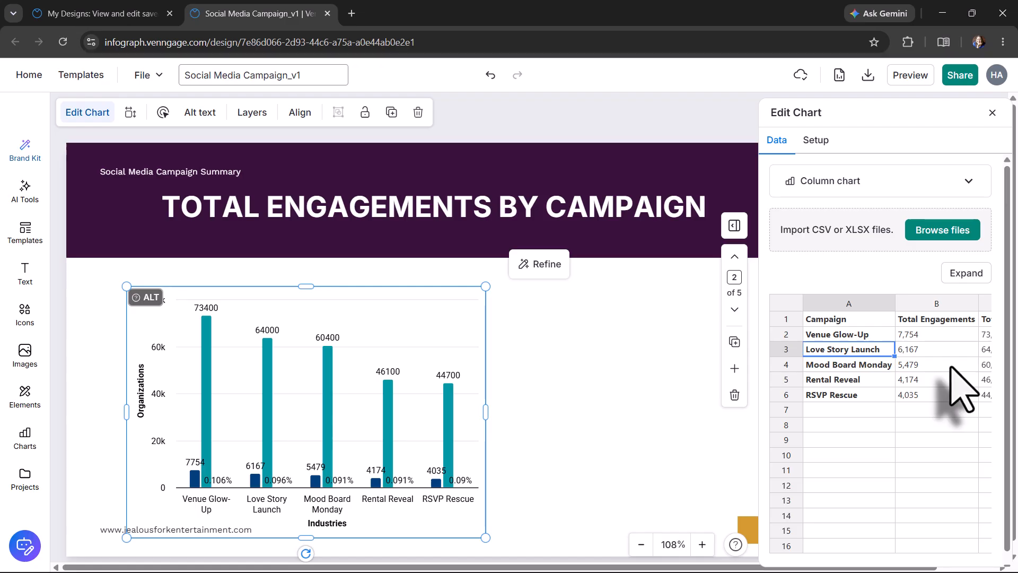
- Expand the chart's data table and remove the Total Impressions and Engagement Rate columns
{"action": "left_click", "coordinate": [966, 270]}
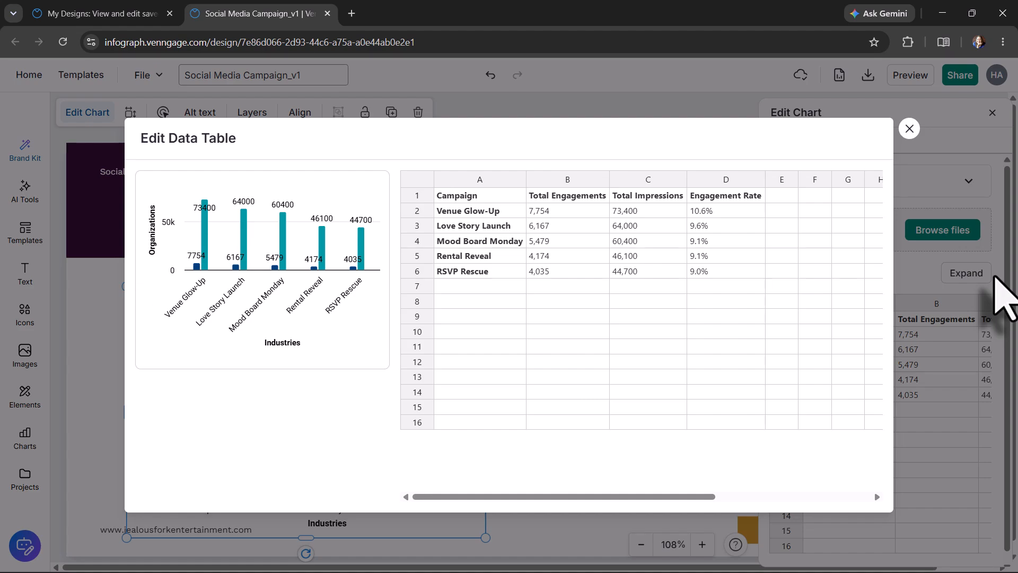
{"action": "left_click", "coordinate": [643, 179]}
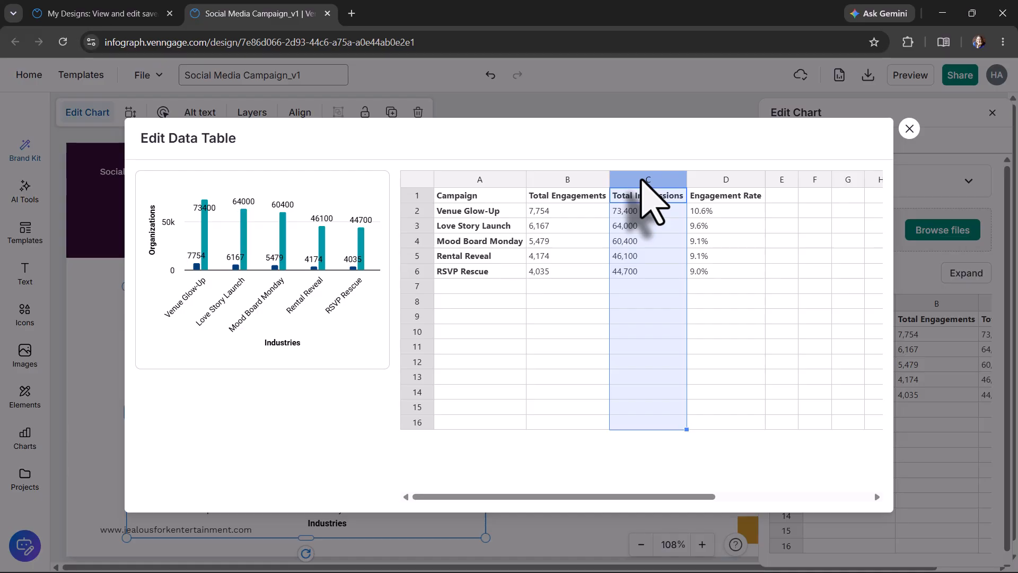
{"action": "right_click", "coordinate": [644, 183]}
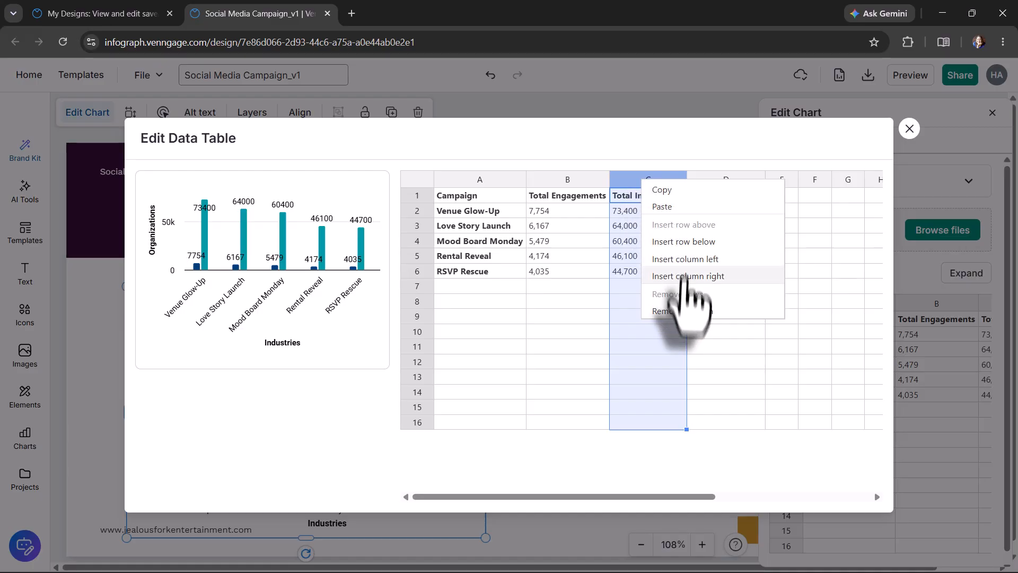
{"action": "left_click", "coordinate": [682, 312]}
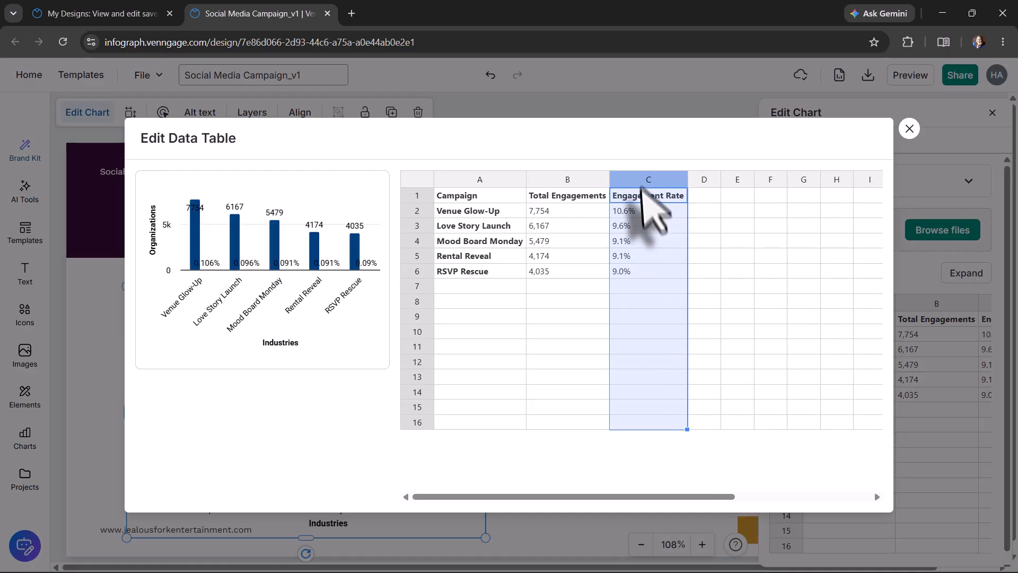
{"action": "right_click", "coordinate": [638, 177]}
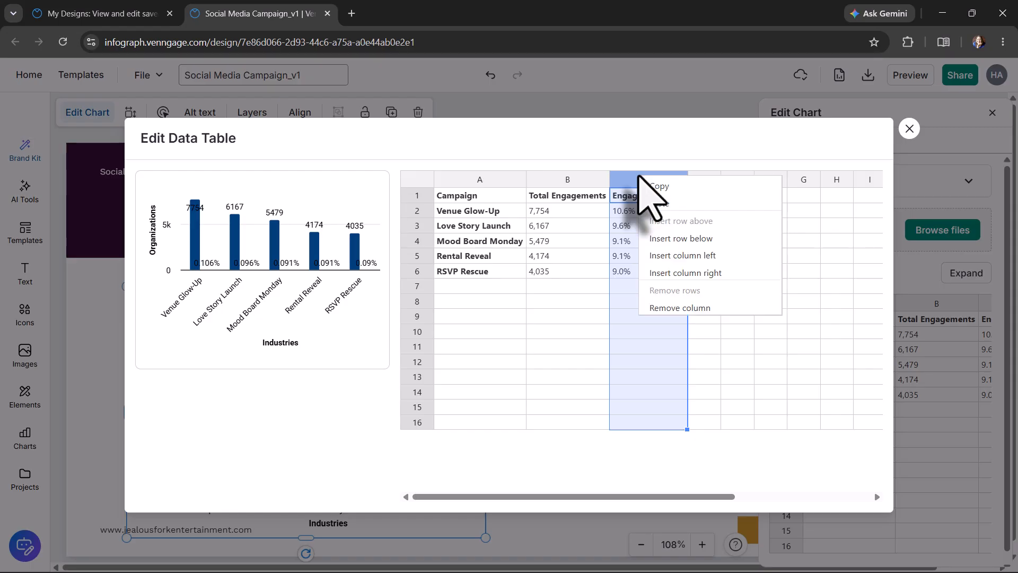
{"action": "left_click", "coordinate": [679, 309]}
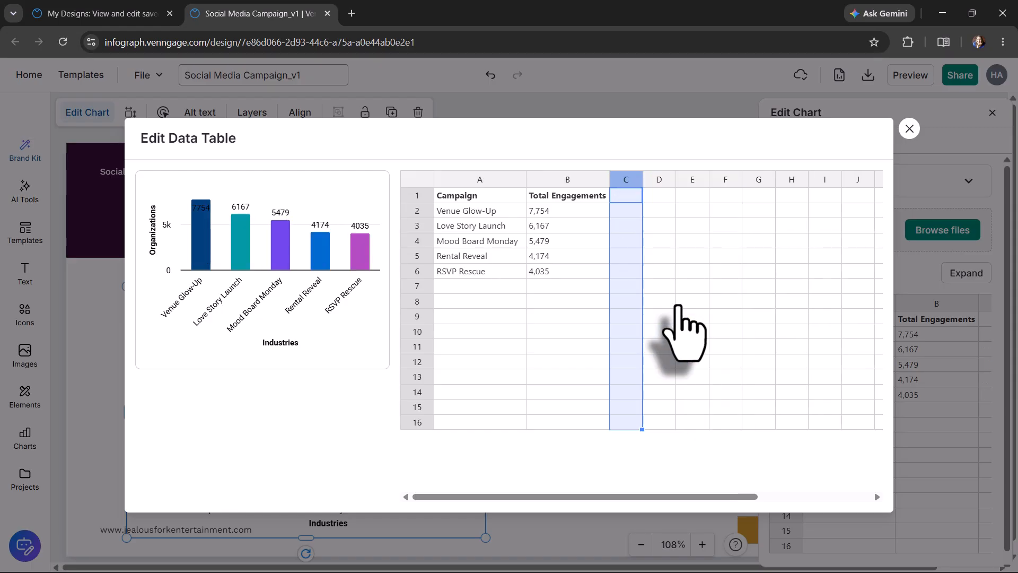
{"action": "left_click", "coordinate": [482, 212]}
{"action": "left_click_drag", "start_coordinate": [523, 238], "coordinate": [541, 270]}
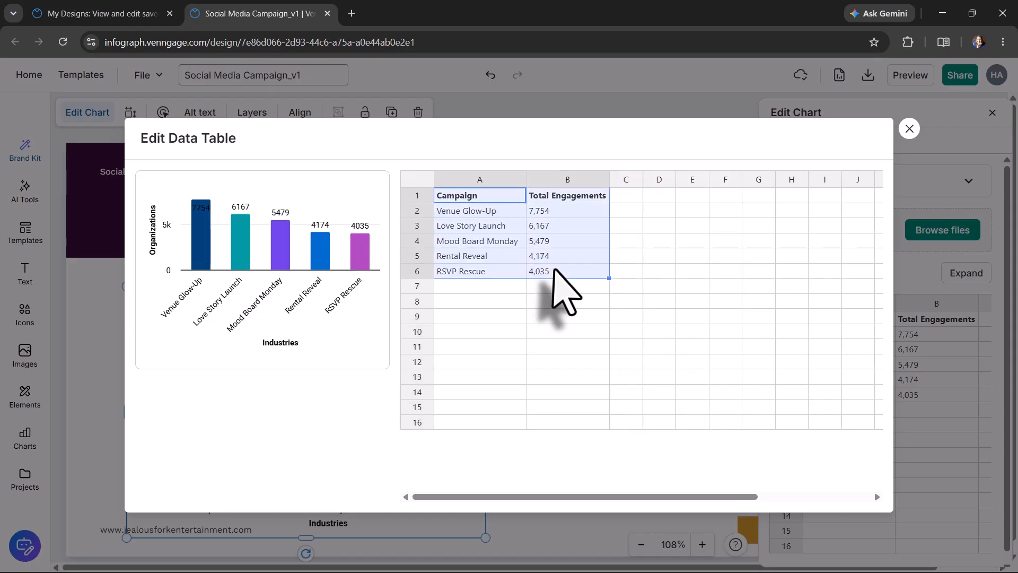
{"action": "left_click", "coordinate": [541, 271]}
{"action": "left_click", "coordinate": [567, 179]}
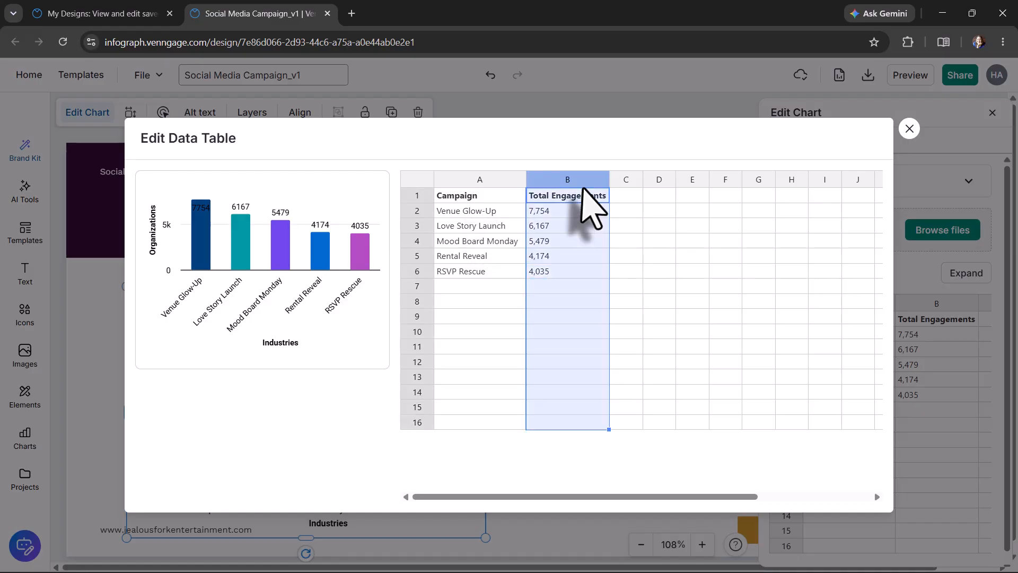
{"action": "left_click", "coordinate": [585, 196]}
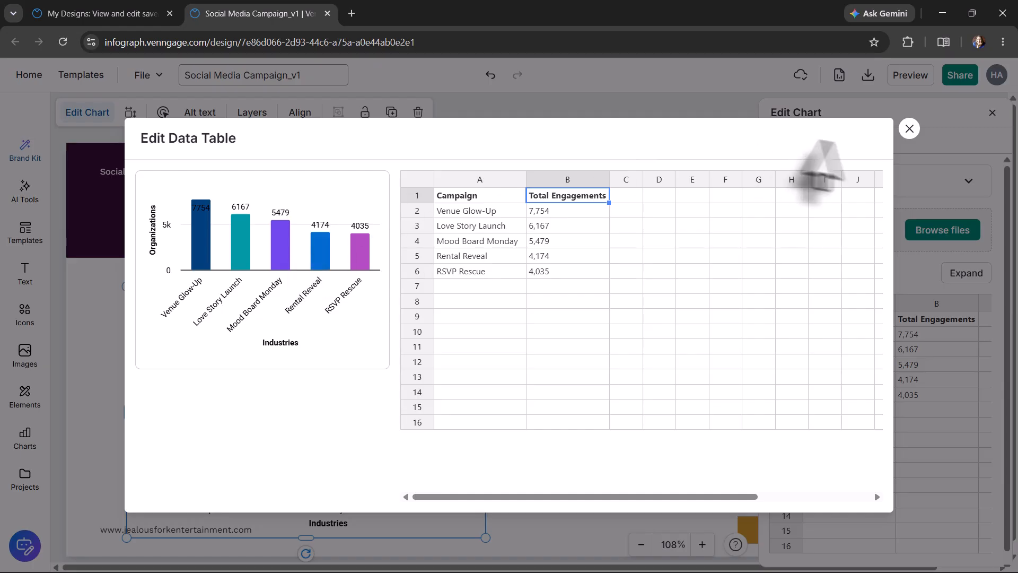
- Close the expanded data table and widen the chart across most of the page
{"action": "left_click", "coordinate": [910, 131]}
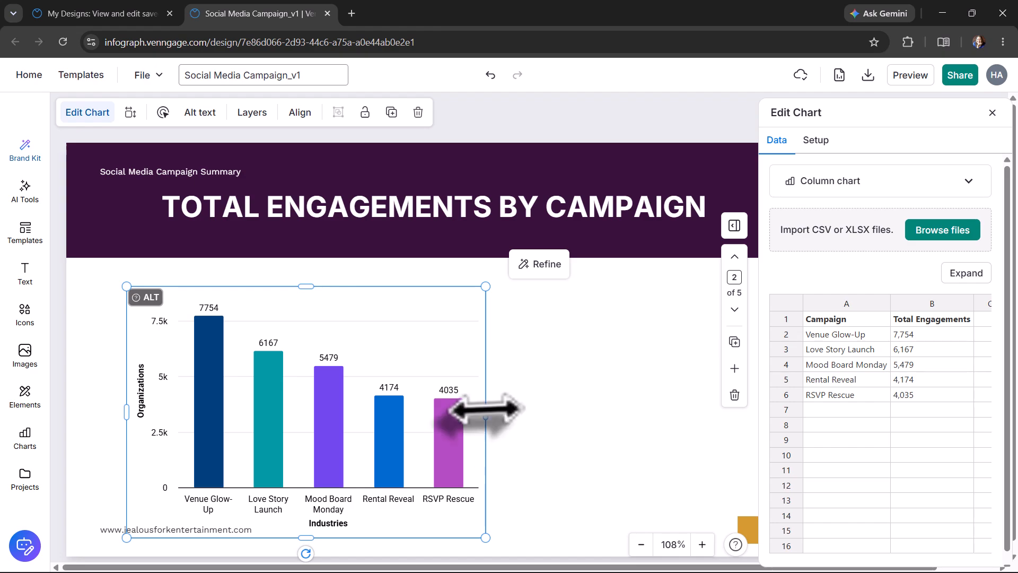
{"action": "left_click_drag", "start_coordinate": [485, 412], "coordinate": [671, 406]}
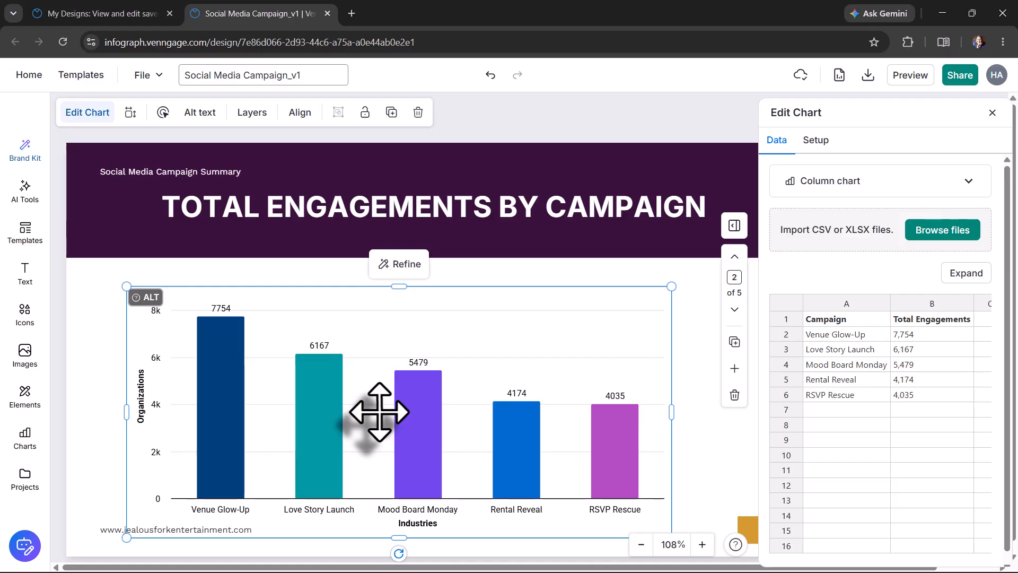
- Recolor the columns with the Jealous Fork brand kit: Venue Glow-Up dark purple, Love Story Launch magenta, Mood Board Monday gold, Rental Reveal slate, RSVP Rescue teal
{"action": "left_click", "coordinate": [822, 140]}
{"action": "scroll", "coordinate": [827, 339], "scroll_direction": "down", "scroll_amount": 1}
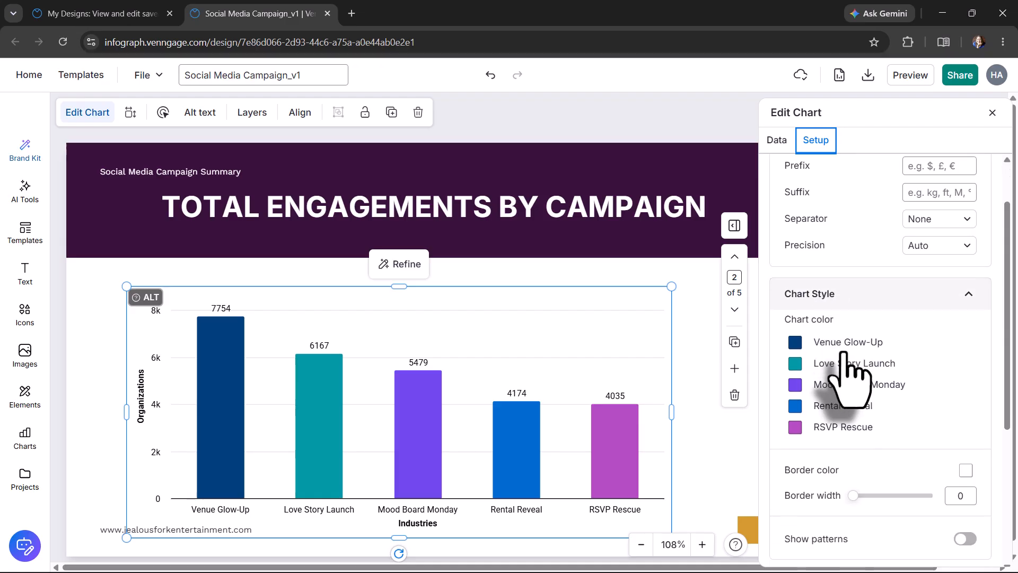
{"action": "left_click", "coordinate": [795, 340]}
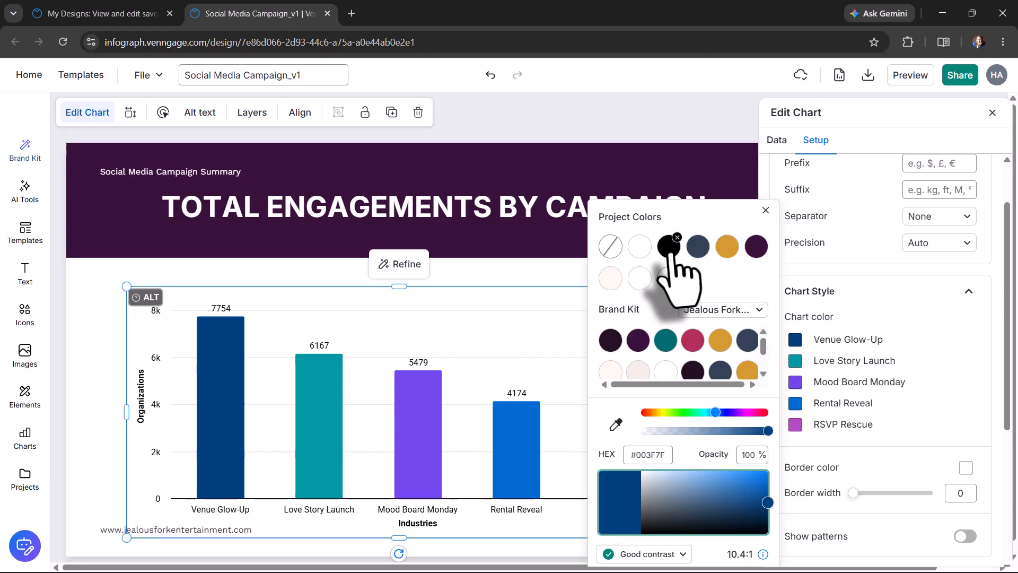
{"action": "left_click", "coordinate": [725, 312]}
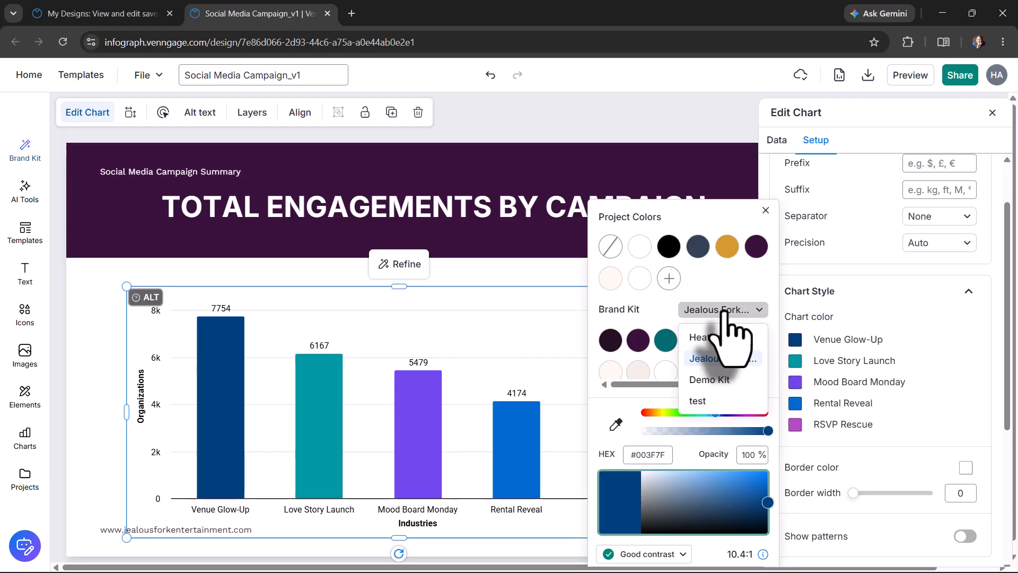
{"action": "left_click", "coordinate": [708, 360]}
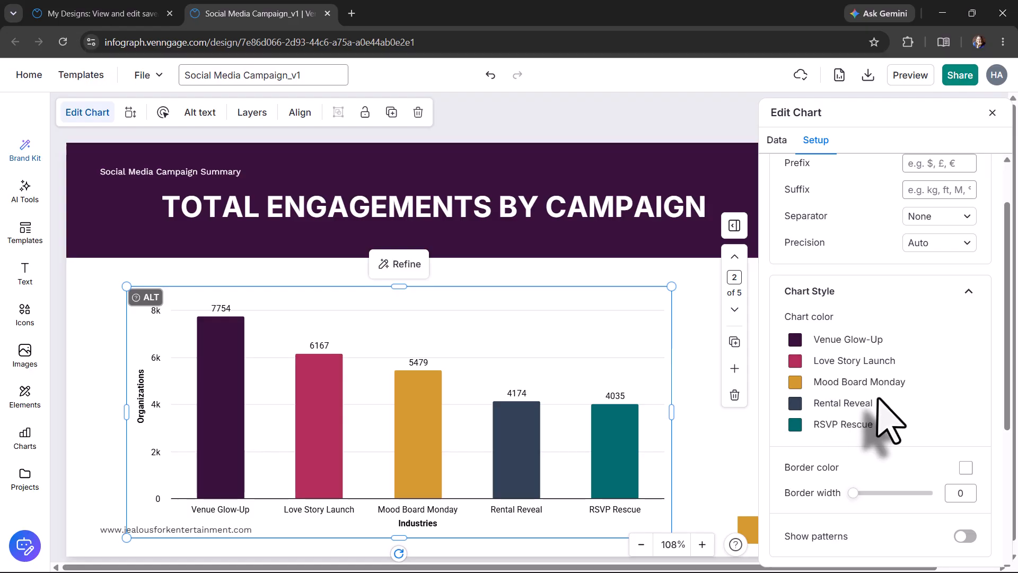
- Turn on patterns for the chart's columns
{"action": "scroll", "coordinate": [880, 403], "scroll_direction": "down", "scroll_amount": 1}
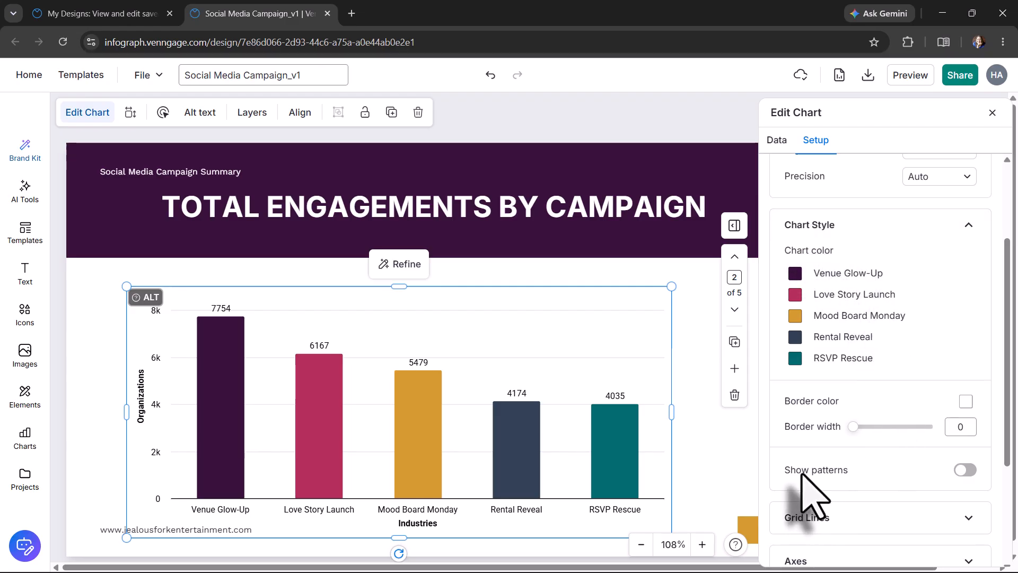
{"action": "left_click", "coordinate": [965, 470]}
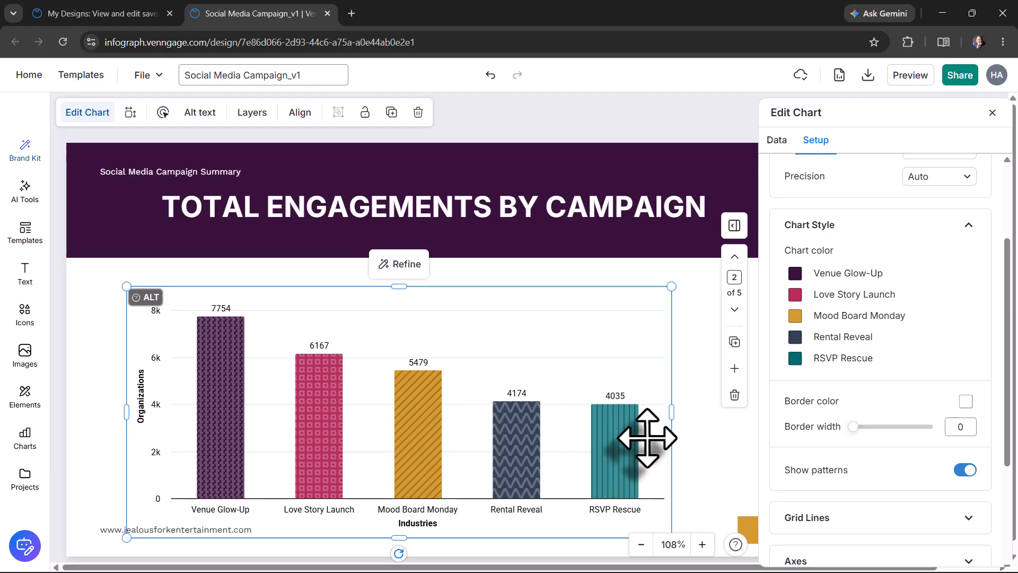
{"action": "left_click", "coordinate": [231, 316]}
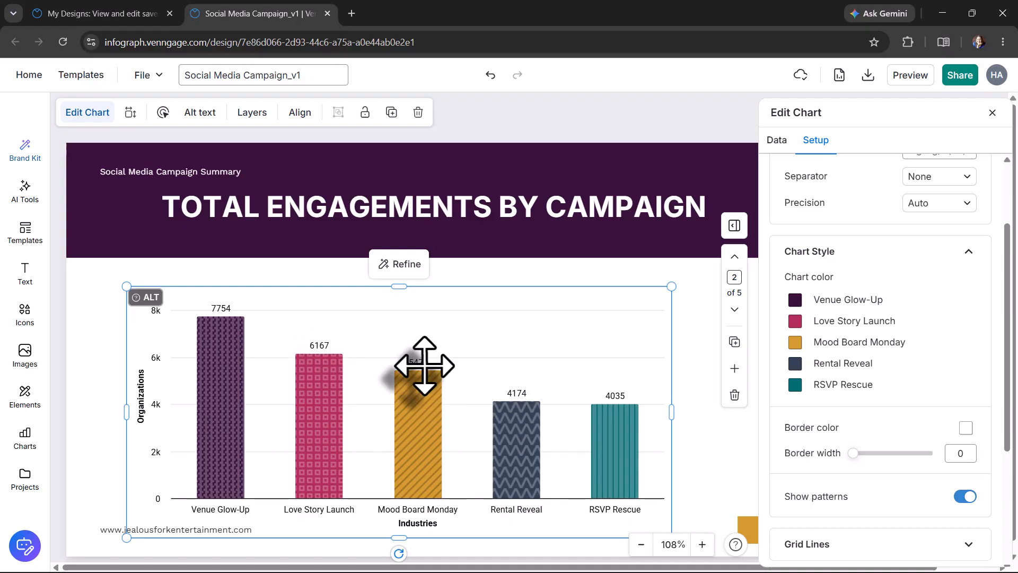
{"action": "scroll", "coordinate": [948, 408], "scroll_direction": "down", "scroll_amount": 2}
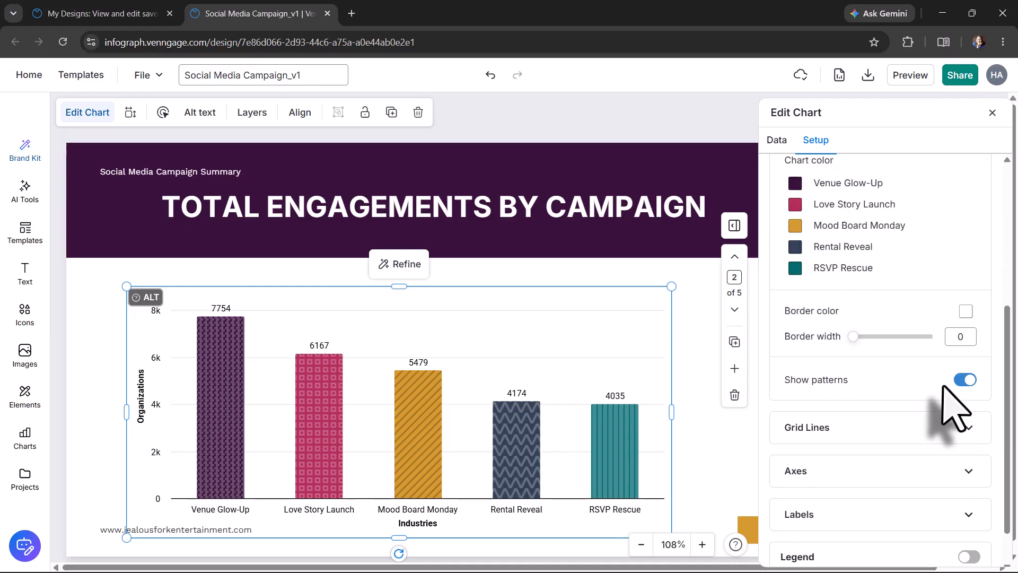
- Set the font size of the chart's x-axis labels to 16
{"action": "scroll", "coordinate": [944, 387], "scroll_direction": "down", "scroll_amount": 2}
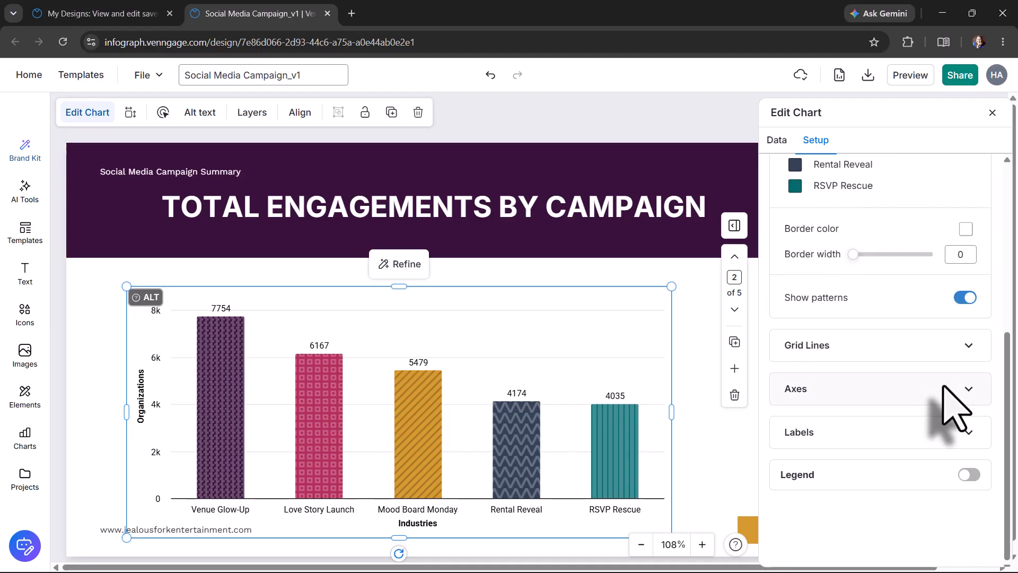
{"action": "left_click", "coordinate": [924, 434]}
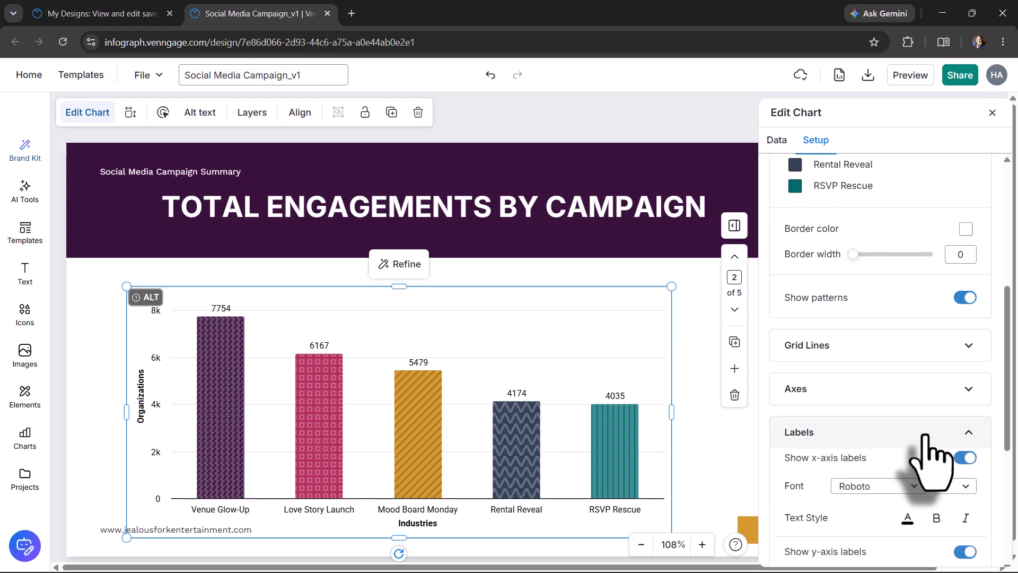
{"action": "scroll", "coordinate": [928, 424], "scroll_direction": "down", "scroll_amount": 2}
{"action": "scroll", "coordinate": [936, 453], "scroll_direction": "down", "scroll_amount": 1}
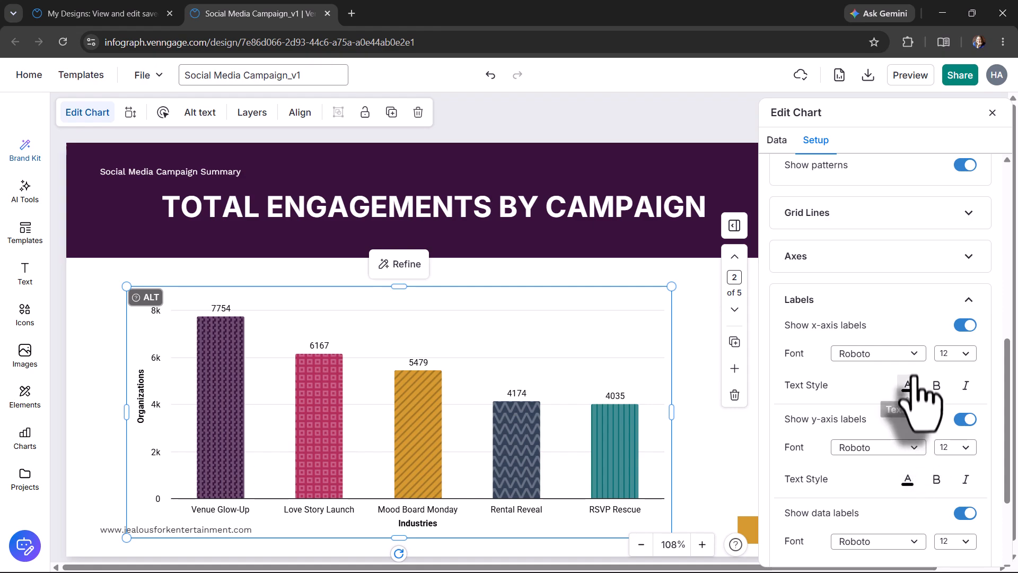
{"action": "left_click", "coordinate": [965, 353]}
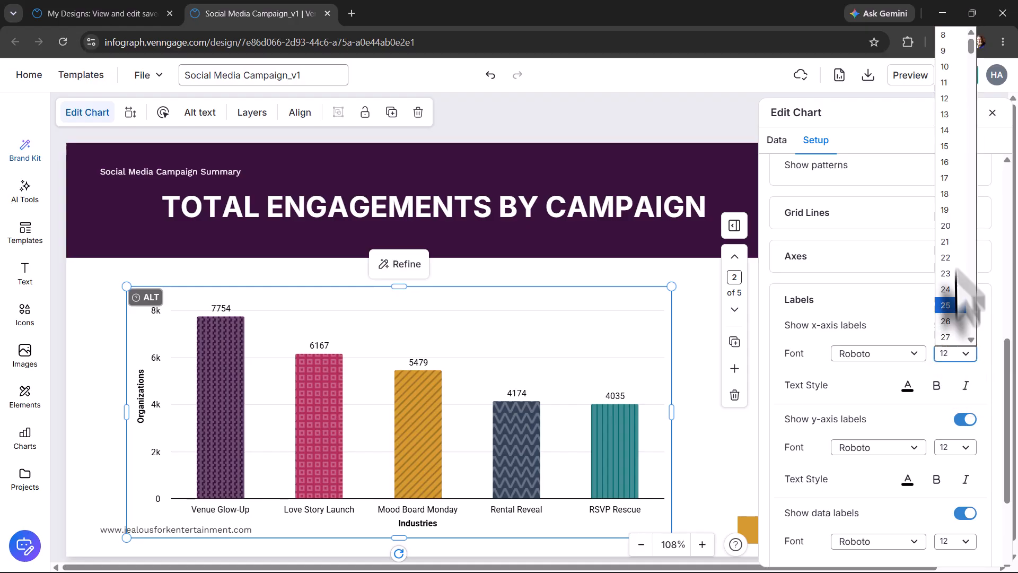
{"action": "left_click", "coordinate": [948, 162]}
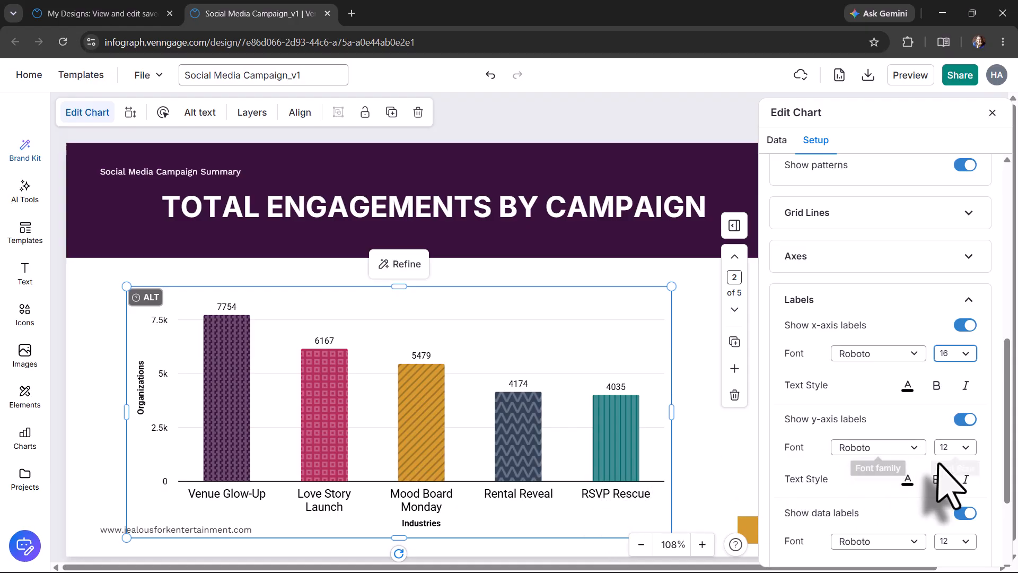
- Set the font size of the chart's data labels to 16 and keep the legend off
{"action": "scroll", "coordinate": [939, 480], "scroll_direction": "down", "scroll_amount": 3}
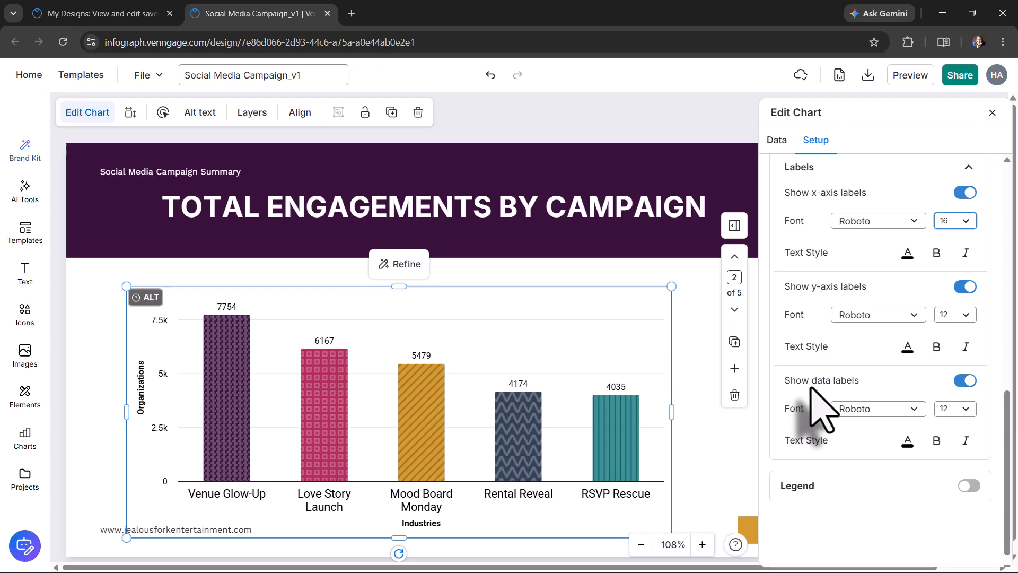
{"action": "left_click", "coordinate": [957, 409]}
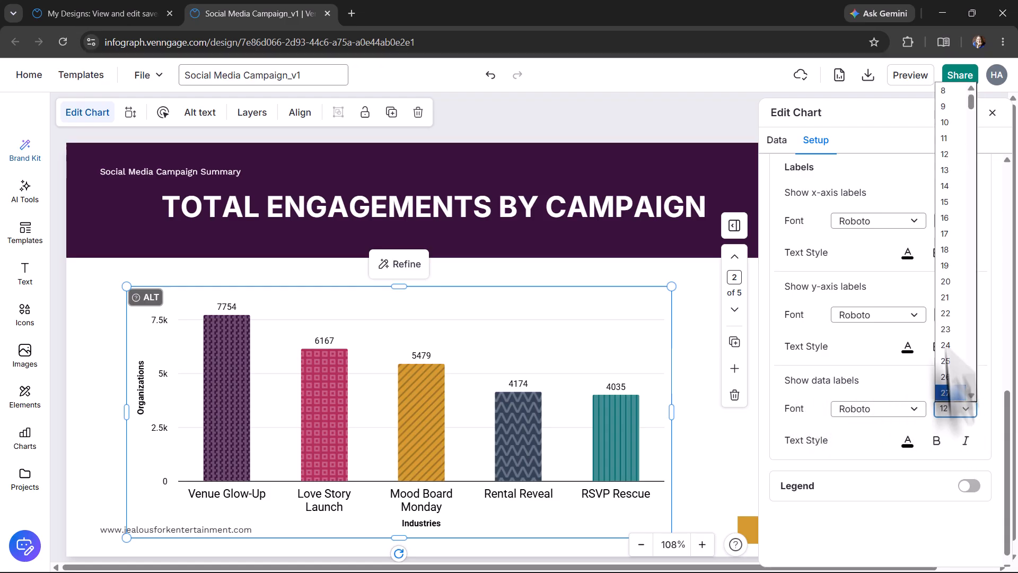
{"action": "left_click", "coordinate": [944, 218]}
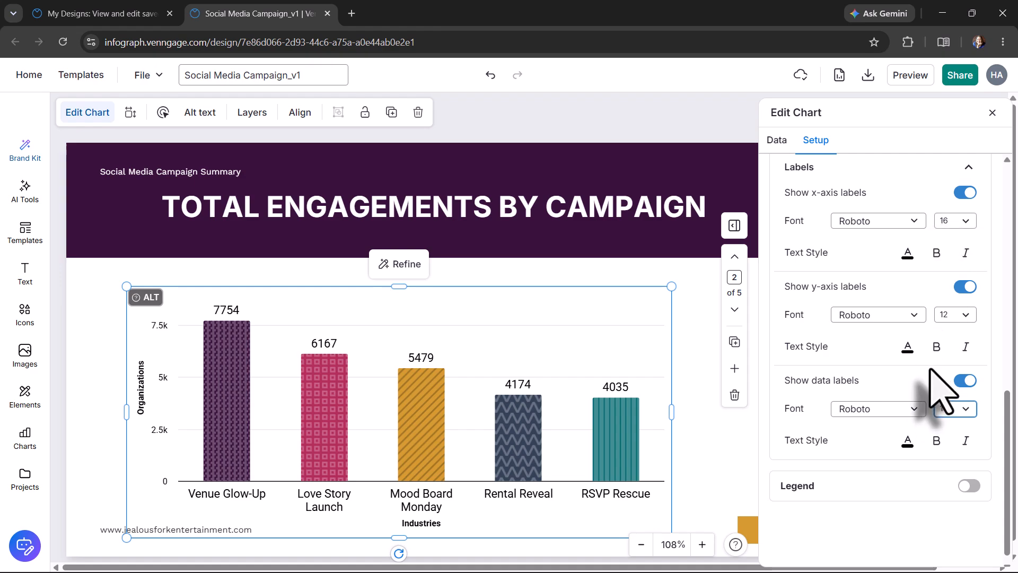
{"action": "left_click", "coordinate": [969, 486]}
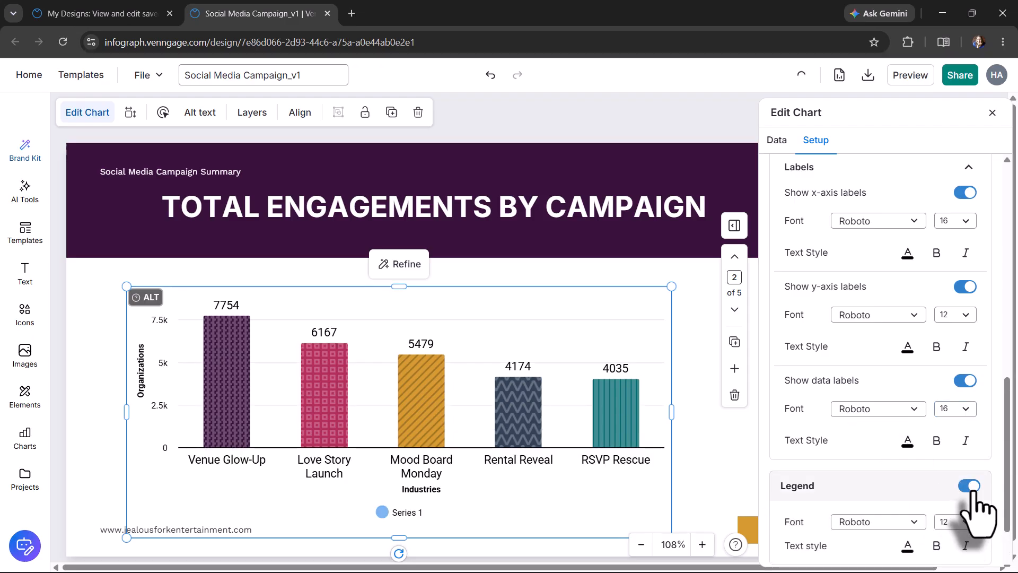
{"action": "left_click", "coordinate": [969, 486]}
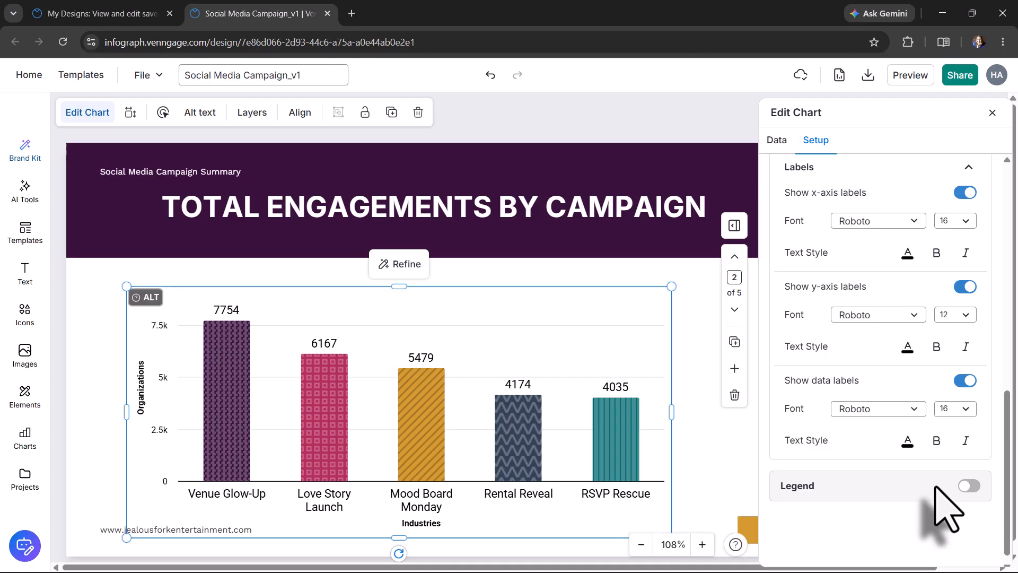
- Title the x-axis "Campaigns" and the y-axis "# of total engagements", using non-bold Roboto Condensed for both titles
{"action": "scroll", "coordinate": [901, 461], "scroll_direction": "up", "scroll_amount": 3}
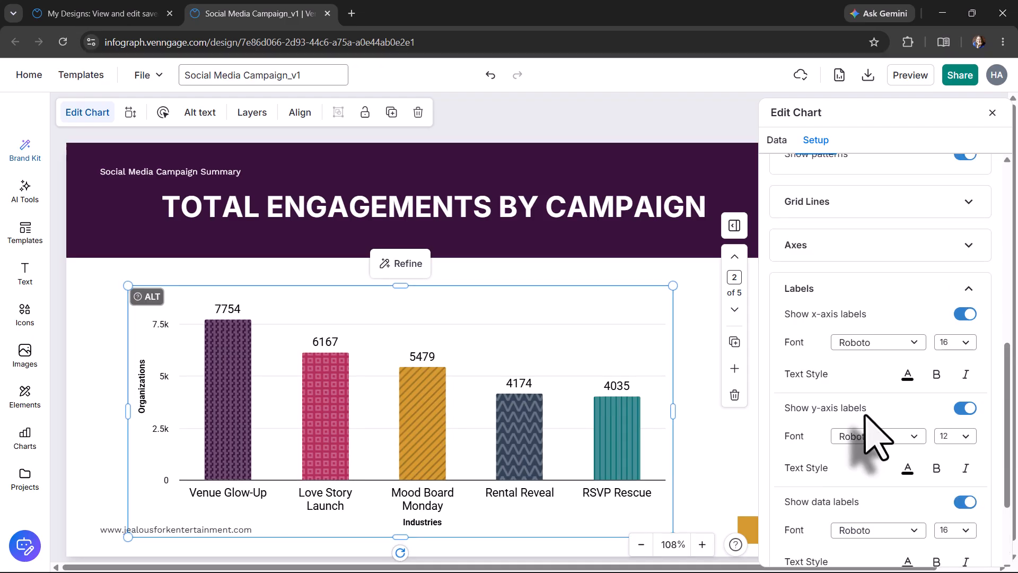
{"action": "left_click", "coordinate": [775, 255]}
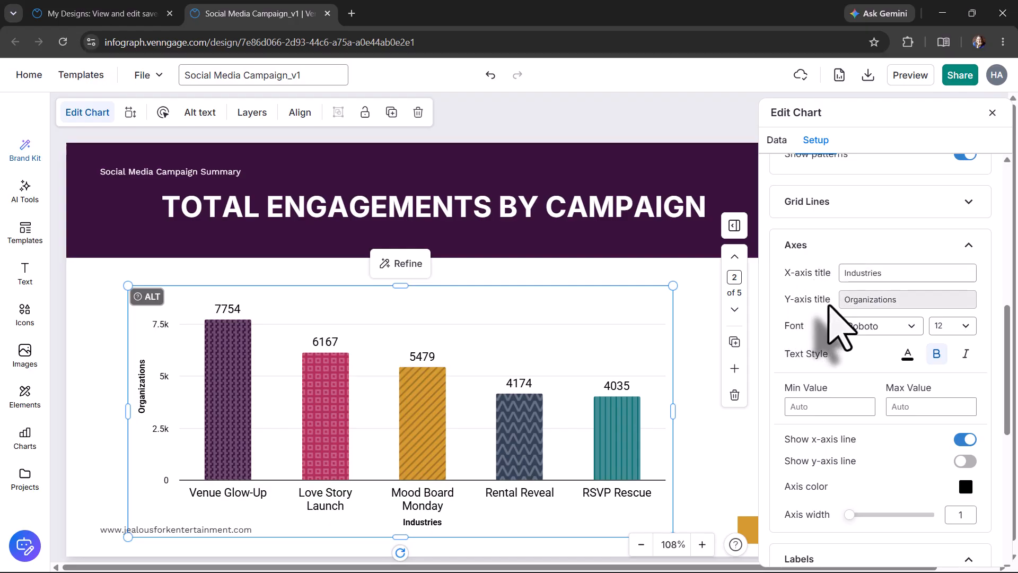
{"action": "double_click", "coordinate": [859, 299]}
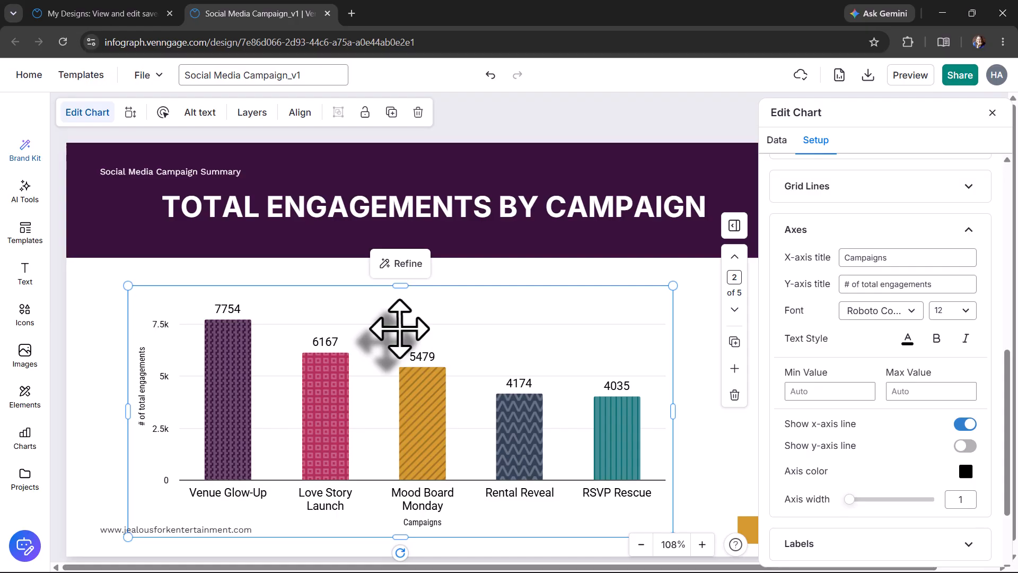
- Auto-generate alternative text for the engagements chart, read it through and save it
{"action": "left_click", "coordinate": [200, 112]}
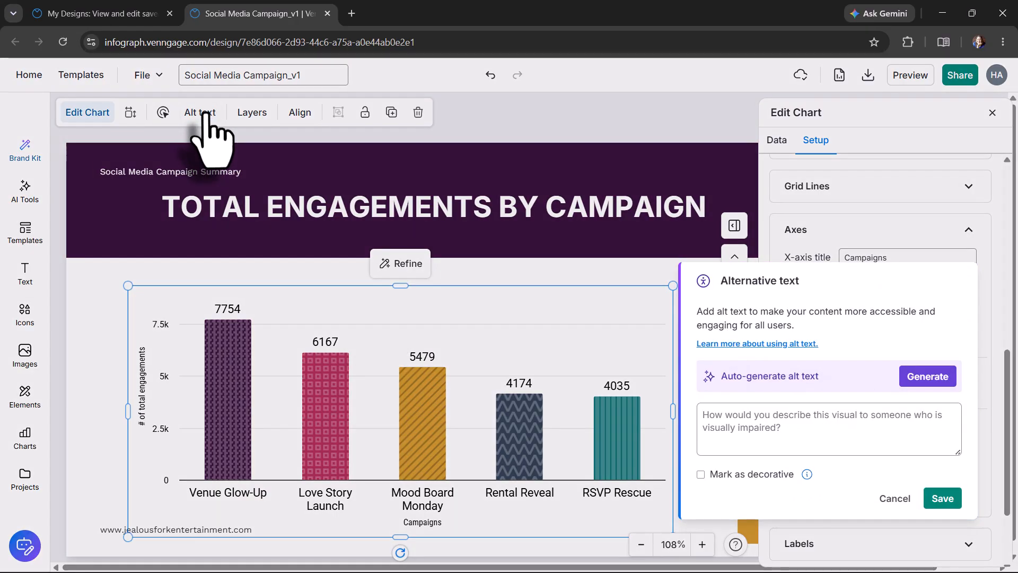
{"action": "left_click", "coordinate": [757, 427]}
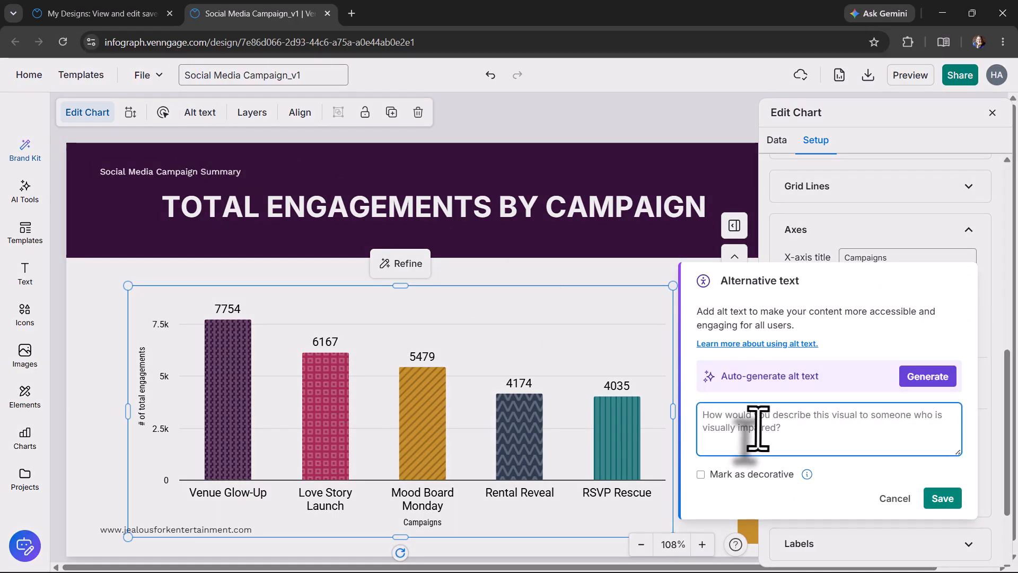
{"action": "left_click", "coordinate": [937, 375]}
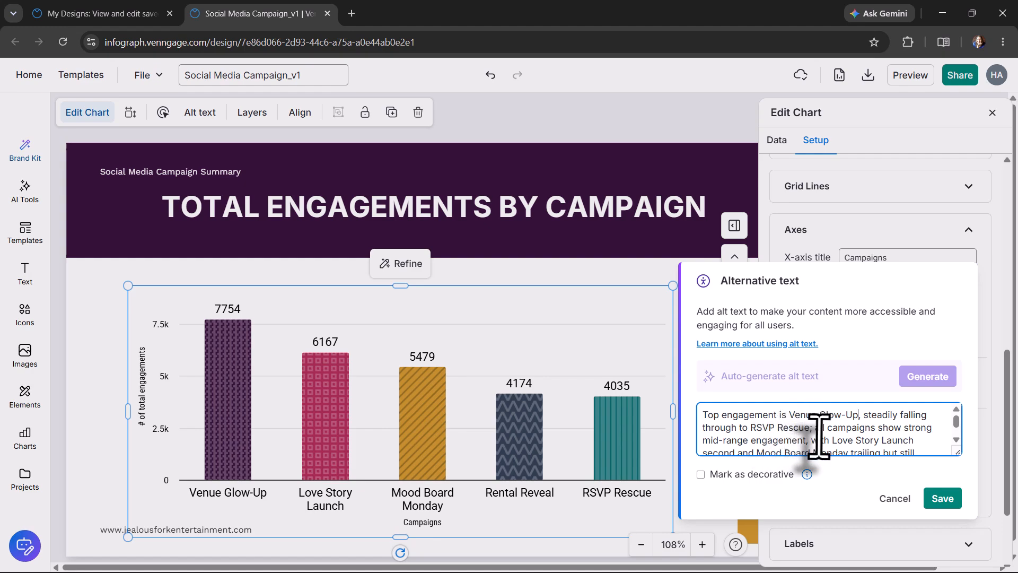
{"action": "scroll", "coordinate": [818, 436], "scroll_direction": "down", "scroll_amount": 1}
{"action": "scroll", "coordinate": [818, 435], "scroll_direction": "down", "scroll_amount": 1}
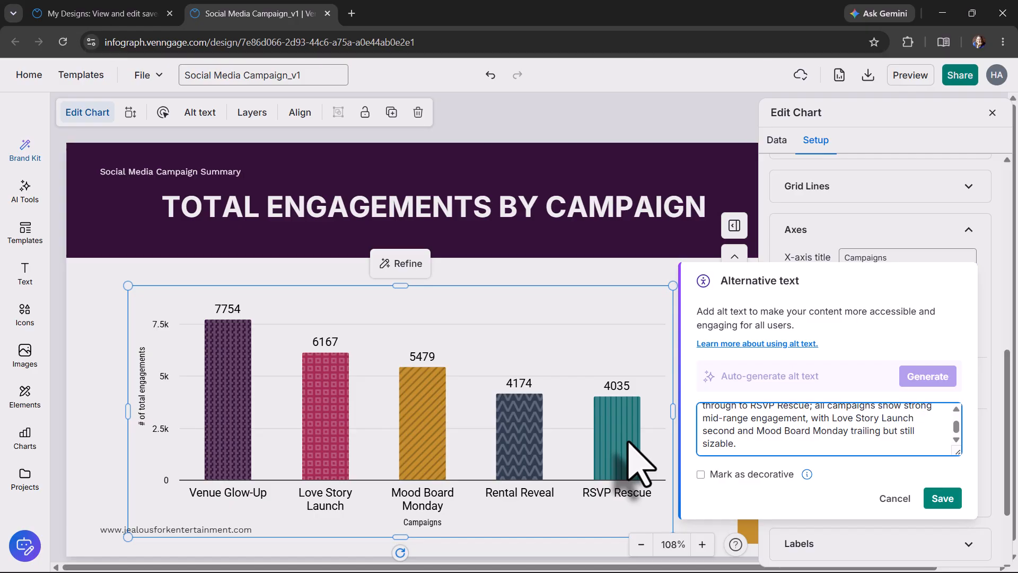
{"action": "left_click", "coordinate": [942, 498]}
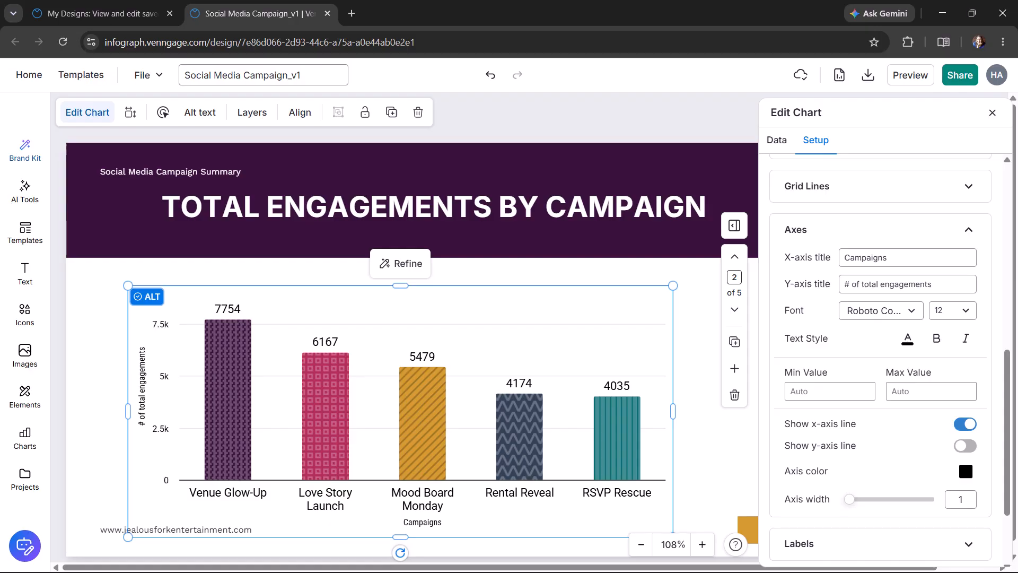
- Run the accessibility check on the design and select the first small text flagged under Text Size
{"action": "left_click", "coordinate": [158, 76]}
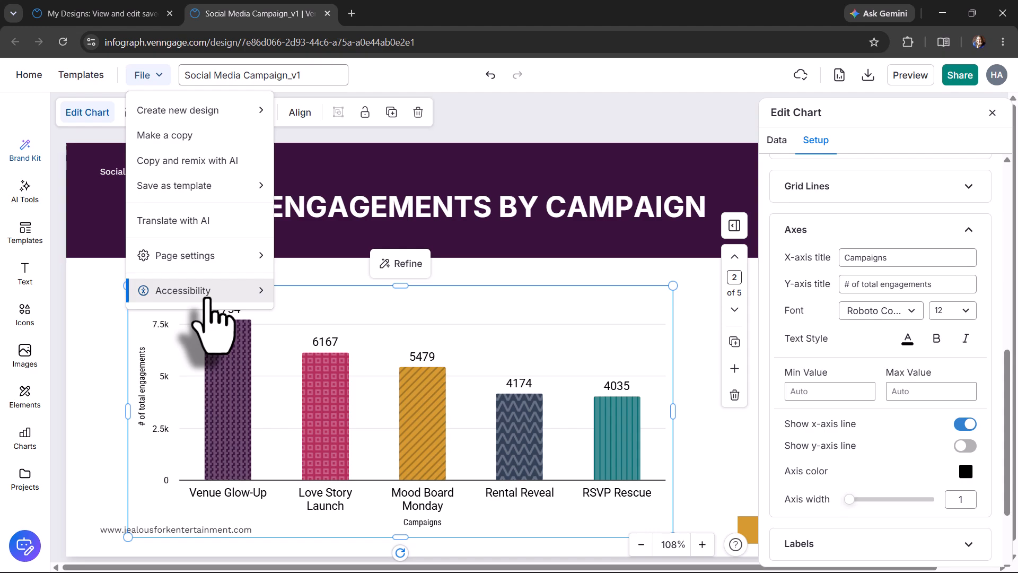
{"action": "mouse_move", "coordinate": [206, 298]}
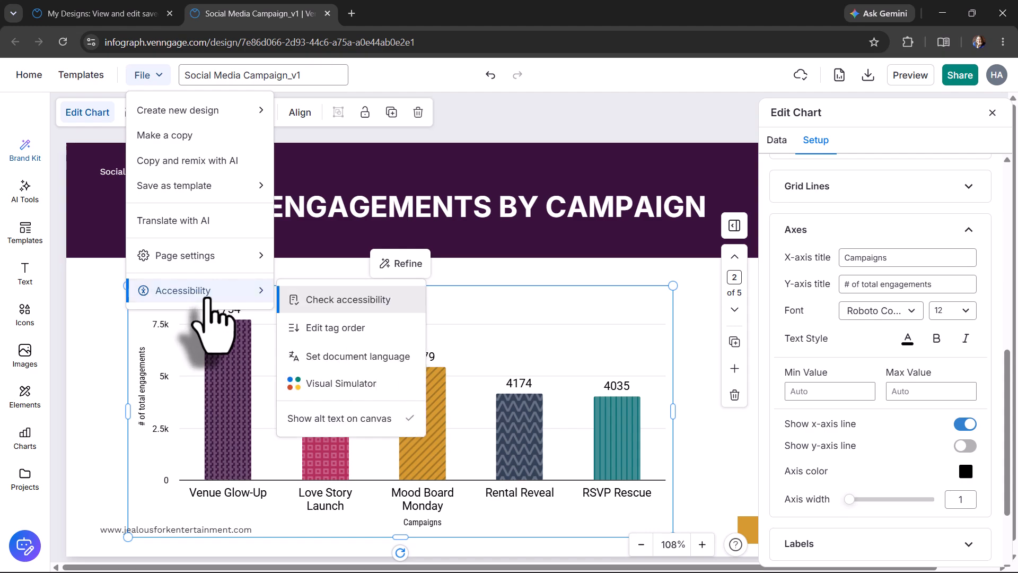
{"action": "left_click", "coordinate": [328, 300]}
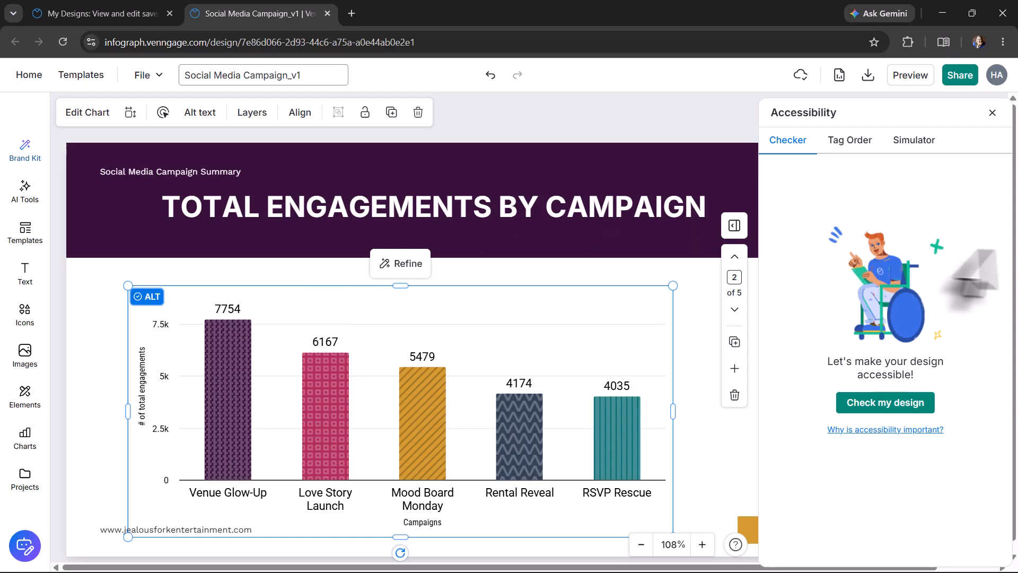
{"action": "left_click", "coordinate": [910, 404]}
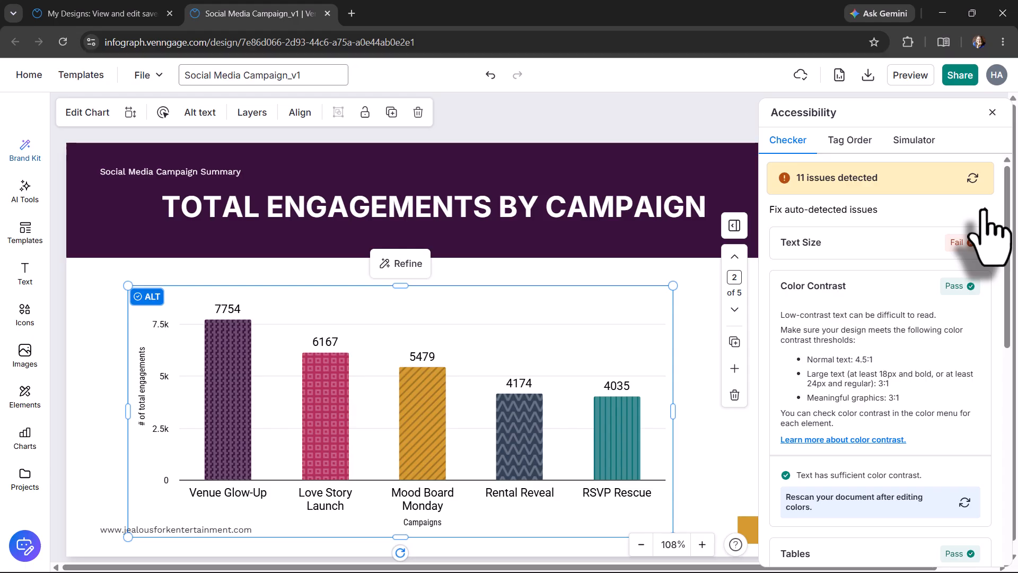
{"action": "left_click", "coordinate": [832, 245]}
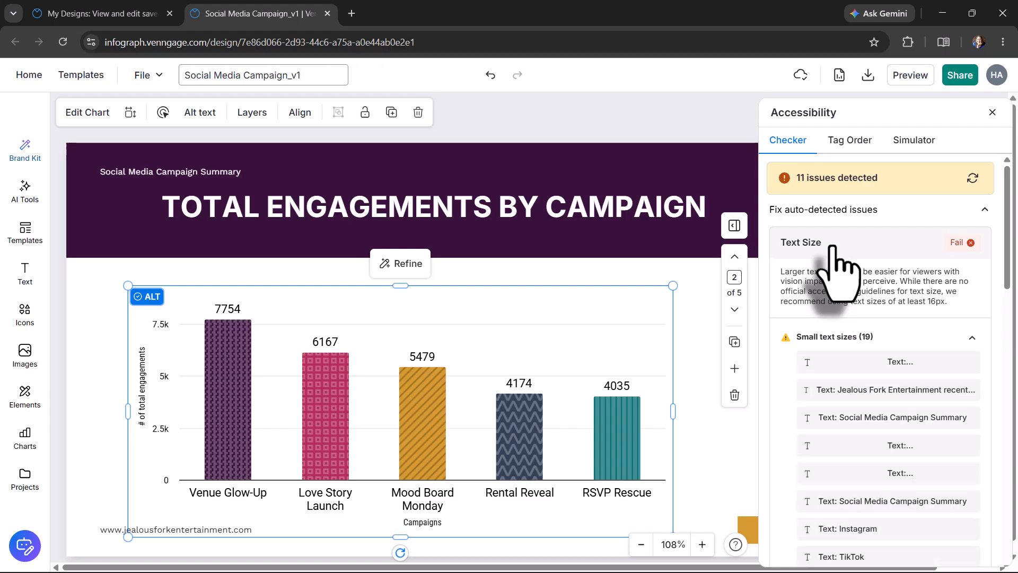
{"action": "left_click", "coordinate": [854, 364]}
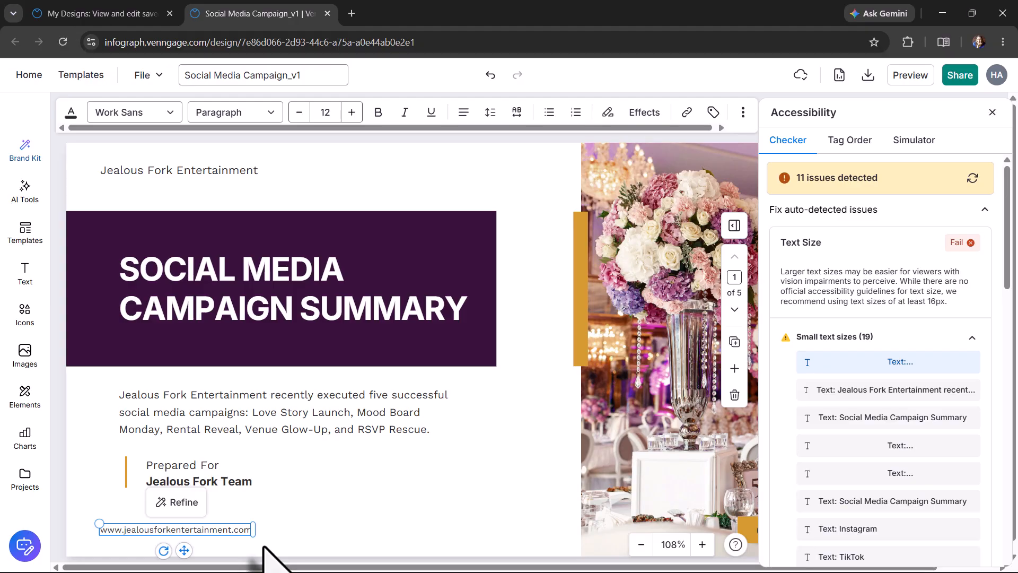
- Set the flagged introductory paragraph on the cover page to font size 16 and move it up, clear of the Prepared For text
{"action": "left_click", "coordinate": [861, 385]}
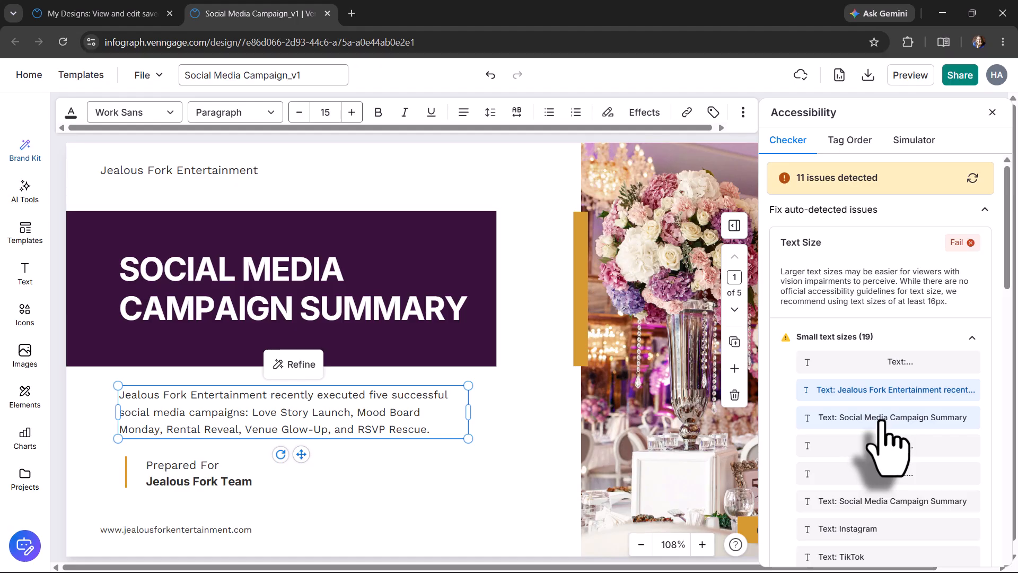
{"action": "left_click", "coordinate": [351, 112]}
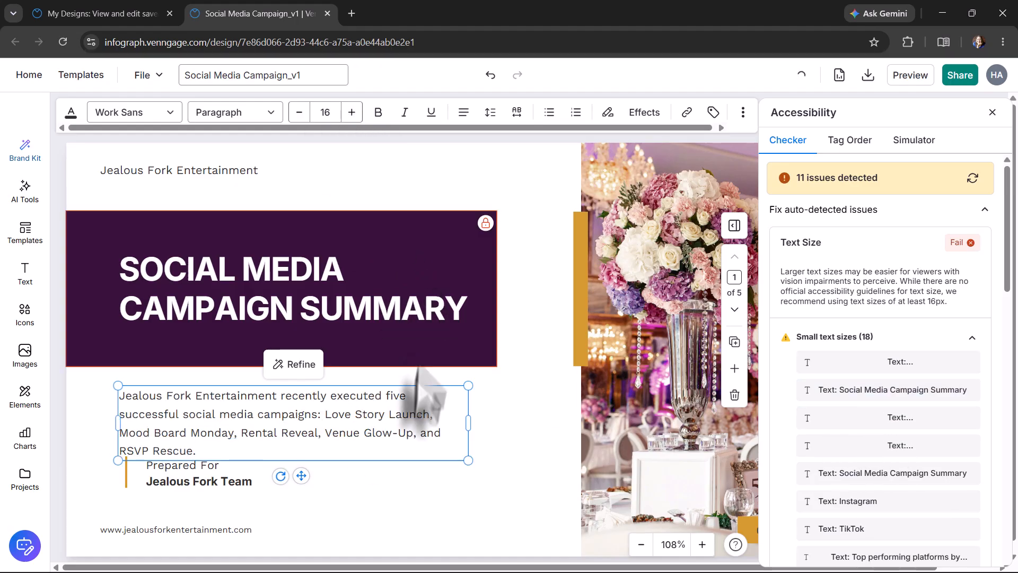
{"action": "left_click_drag", "start_coordinate": [414, 388], "coordinate": [420, 375]}
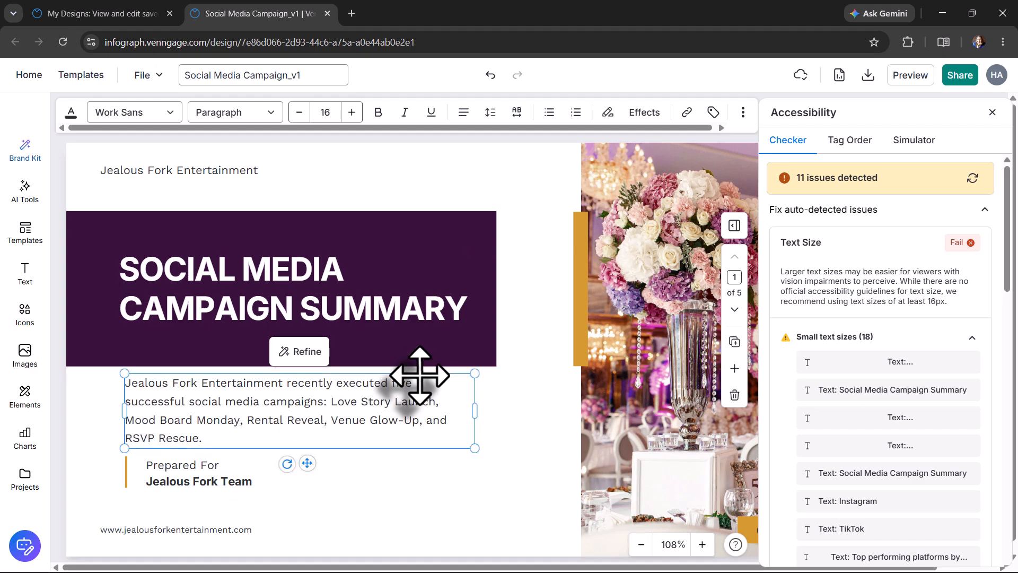
- Step through the flagged small texts, from the web address under the chart to the Instagram label on the Engagement Rates page
{"action": "left_click", "coordinate": [868, 419]}
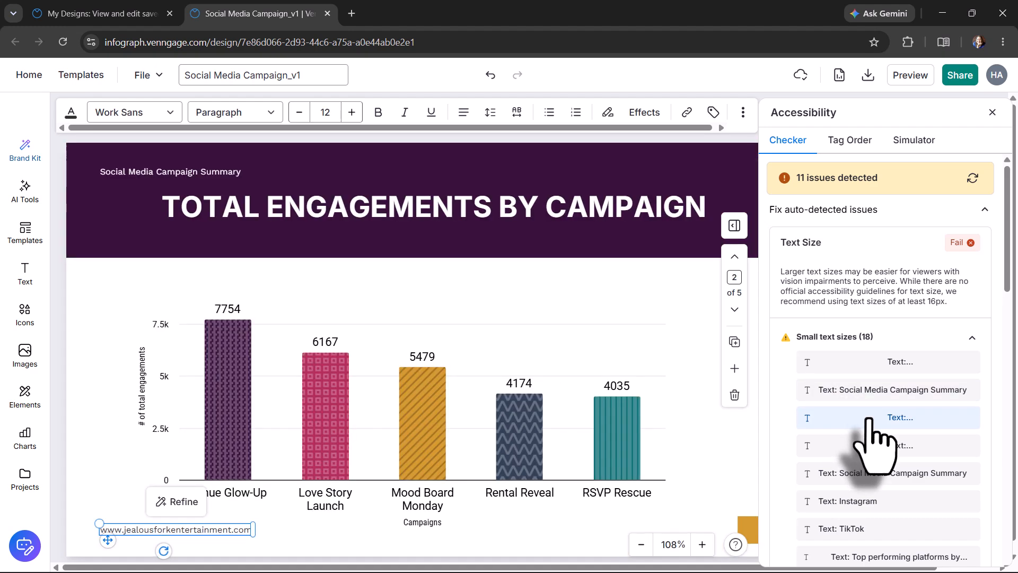
{"action": "left_click", "coordinate": [875, 448]}
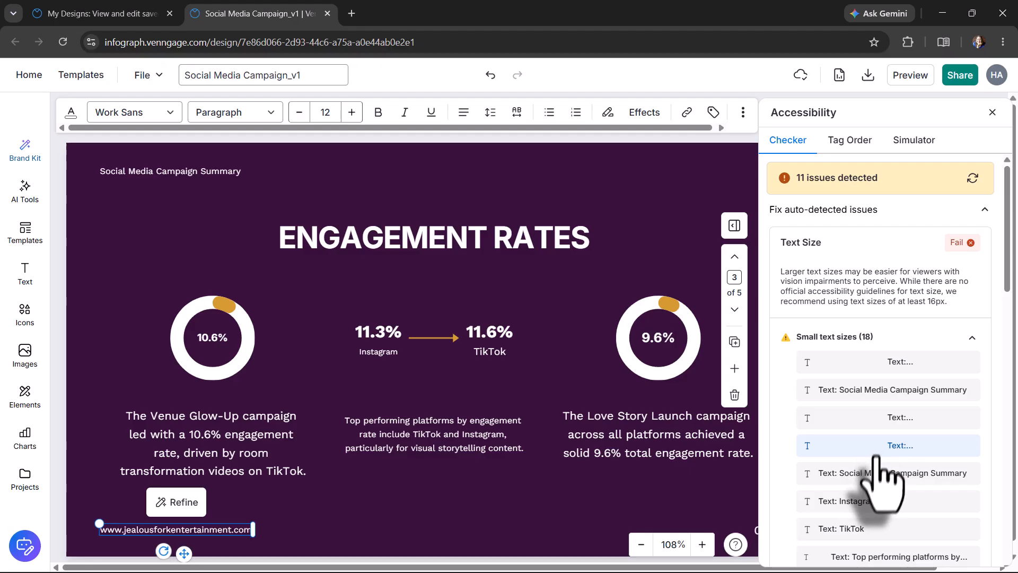
{"action": "left_click", "coordinate": [872, 477]}
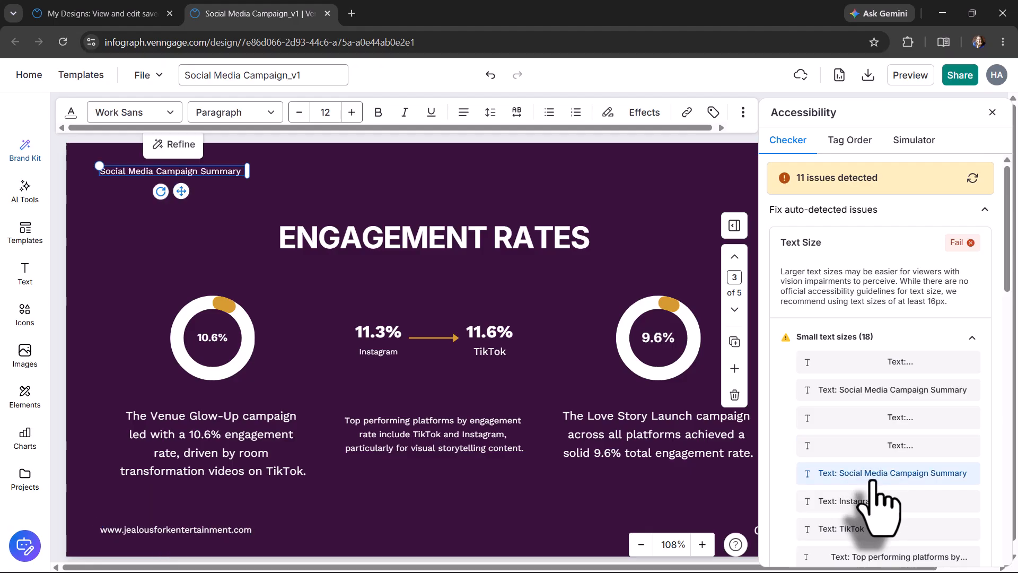
{"action": "left_click", "coordinate": [868, 504]}
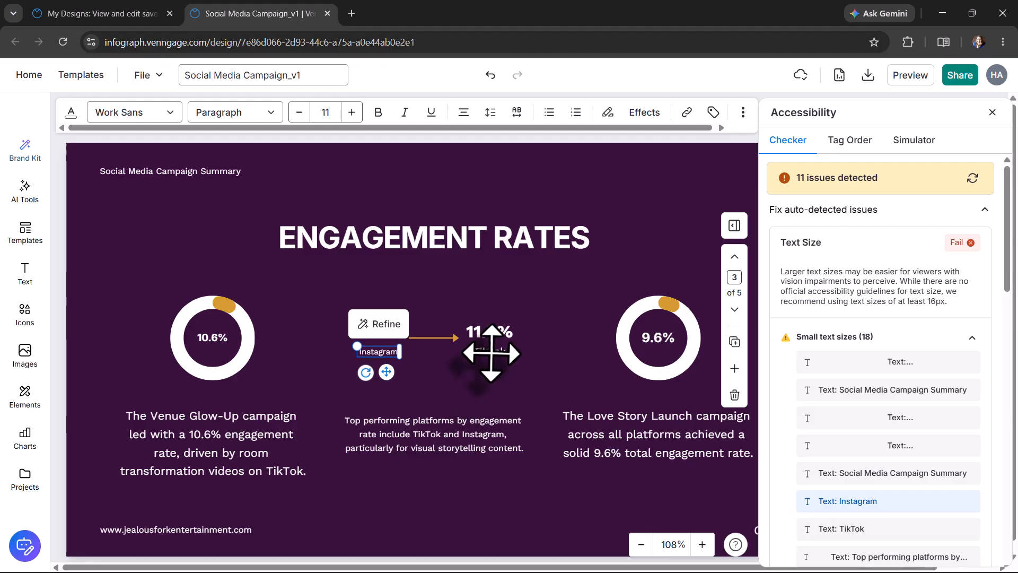
- Set the Instagram label on the Engagement Rates page to font size 16 and widen its text box to fit the word on one line
{"action": "left_click", "coordinate": [485, 352]}
{"action": "left_click", "coordinate": [398, 361]}
{"action": "left_click", "coordinate": [380, 352]}
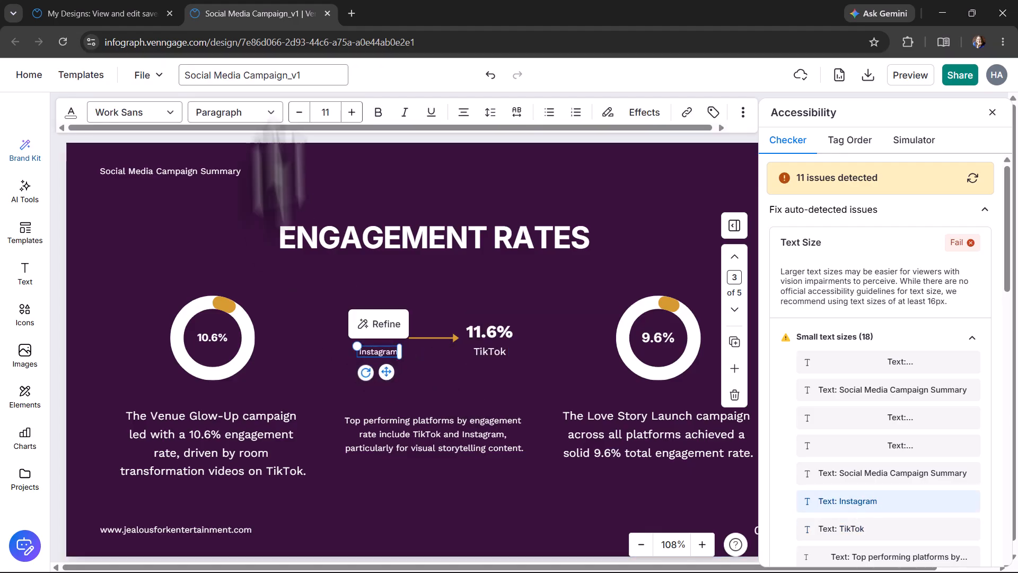
{"action": "left_click", "coordinate": [353, 112]}
{"action": "left_click", "coordinate": [353, 112]}
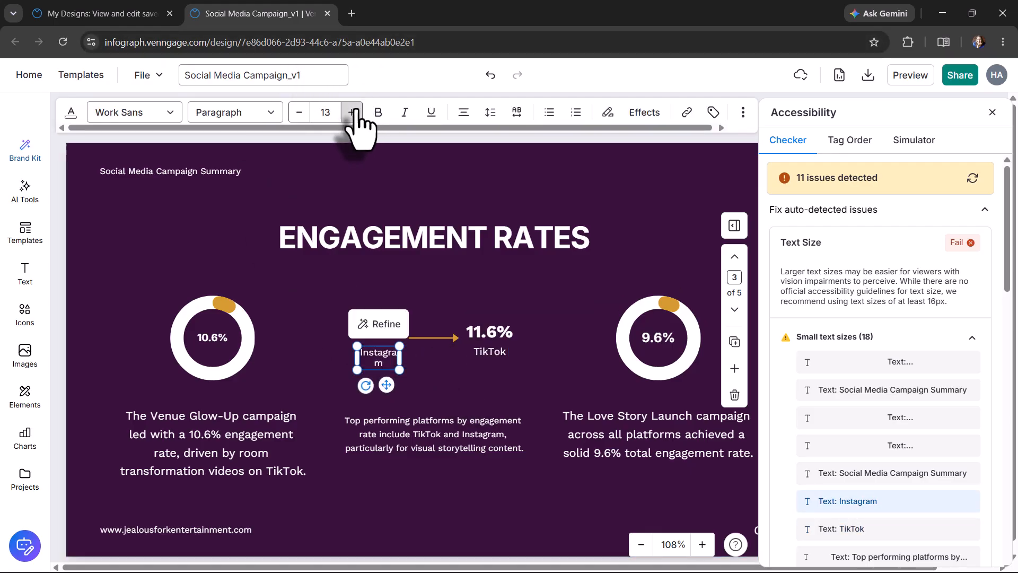
{"action": "left_click", "coordinate": [353, 113]}
{"action": "left_click", "coordinate": [353, 113]}
{"action": "left_click_drag", "start_coordinate": [399, 358], "coordinate": [414, 358]}
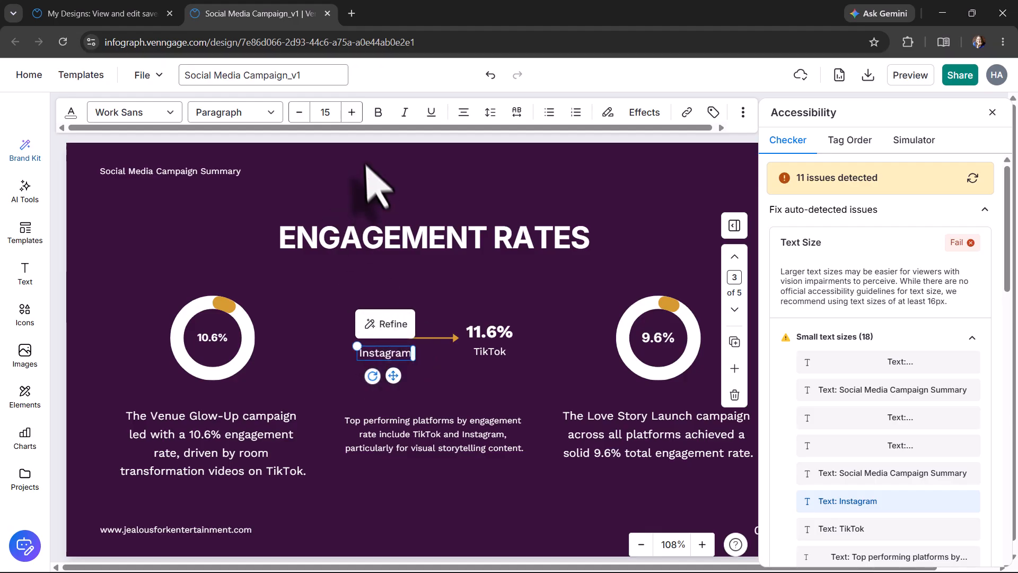
{"action": "left_click", "coordinate": [352, 112]}
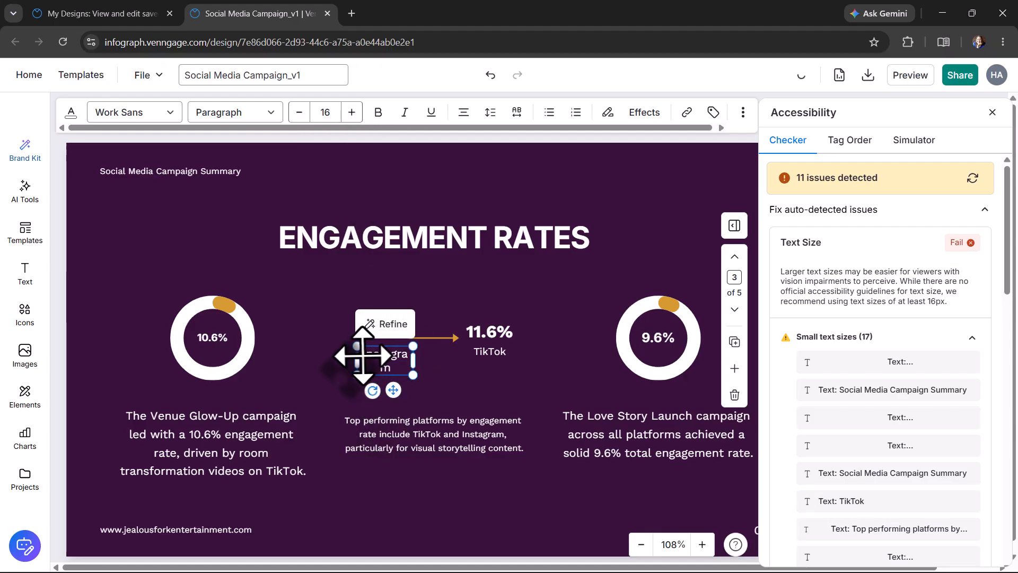
{"action": "left_click_drag", "start_coordinate": [357, 360], "coordinate": [344, 354]}
- Set the TikTok label to font size 16 and select the small paragraph about top performing platforms below it
{"action": "left_click", "coordinate": [480, 352]}
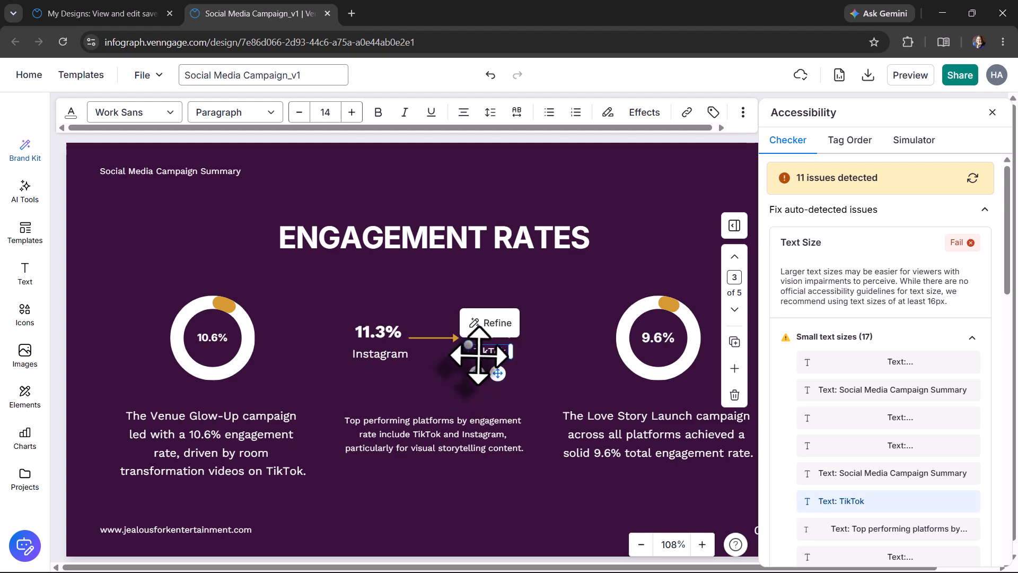
{"action": "left_click", "coordinate": [334, 113]}
{"action": "type", "text": "16"}
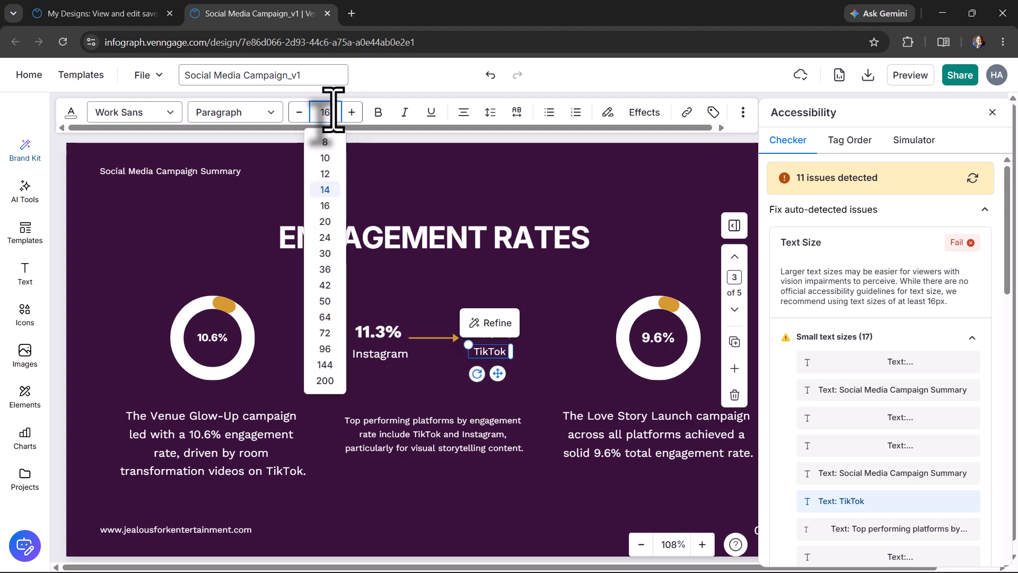
{"action": "key", "text": "Return"}
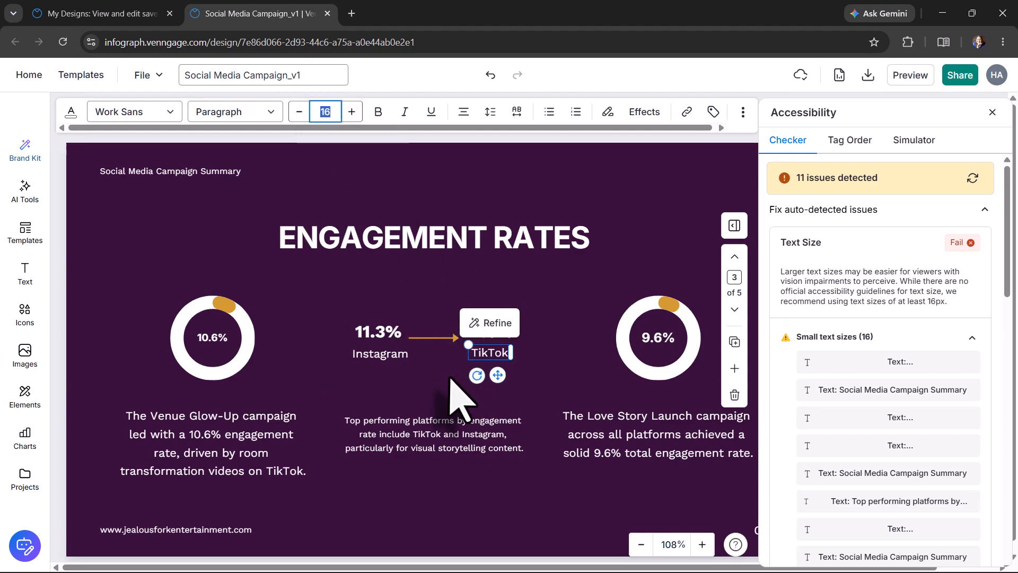
{"action": "left_click", "coordinate": [384, 447]}
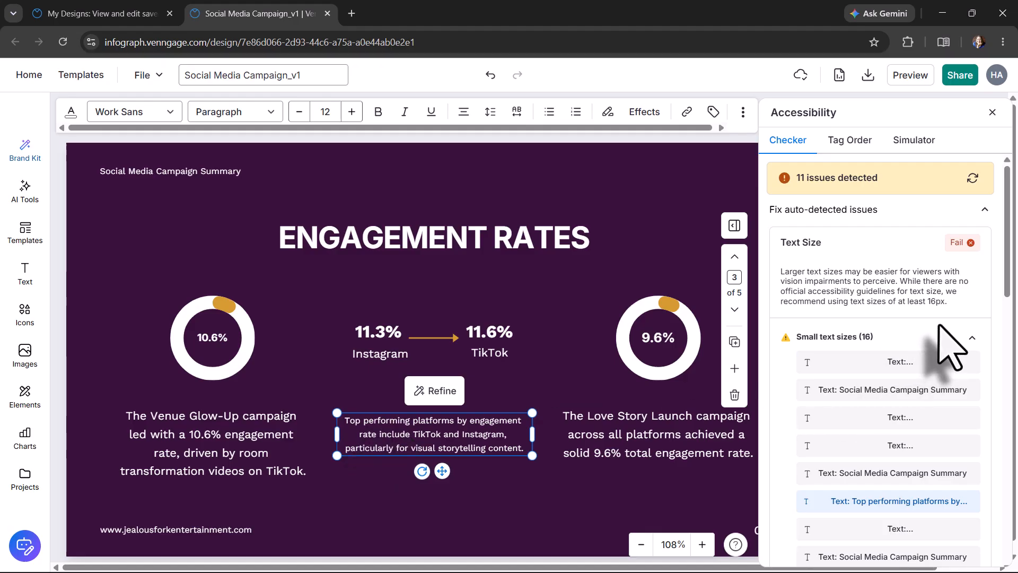
- Examine the rest of the accessibility checklist, opening the guidance for Use of Color, Gradients, Images of Text and Links
{"action": "scroll", "coordinate": [943, 326], "scroll_direction": "down", "scroll_amount": 1}
{"action": "scroll", "coordinate": [951, 348], "scroll_direction": "down", "scroll_amount": 5}
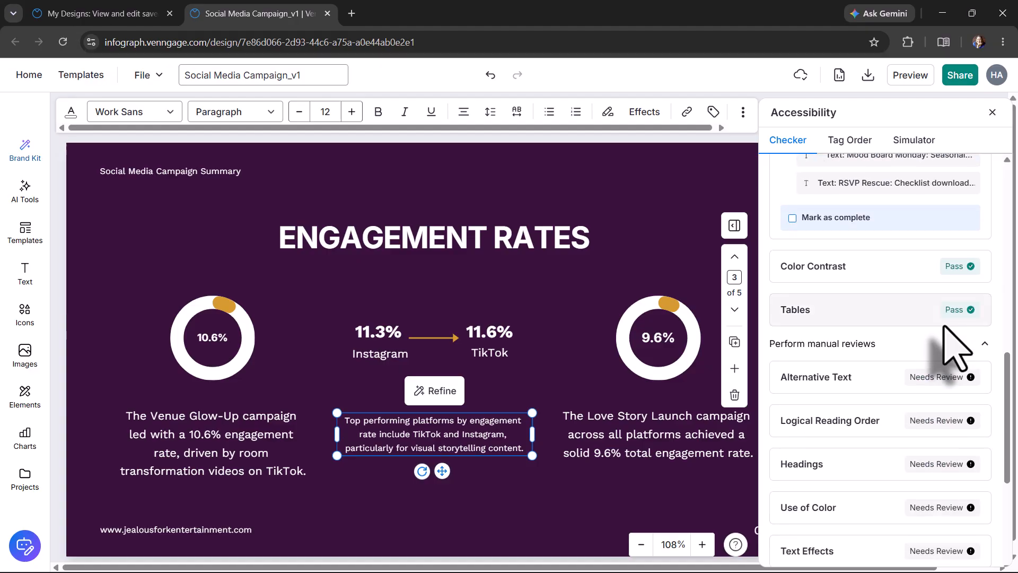
{"action": "scroll", "coordinate": [952, 350], "scroll_direction": "up", "scroll_amount": 3}
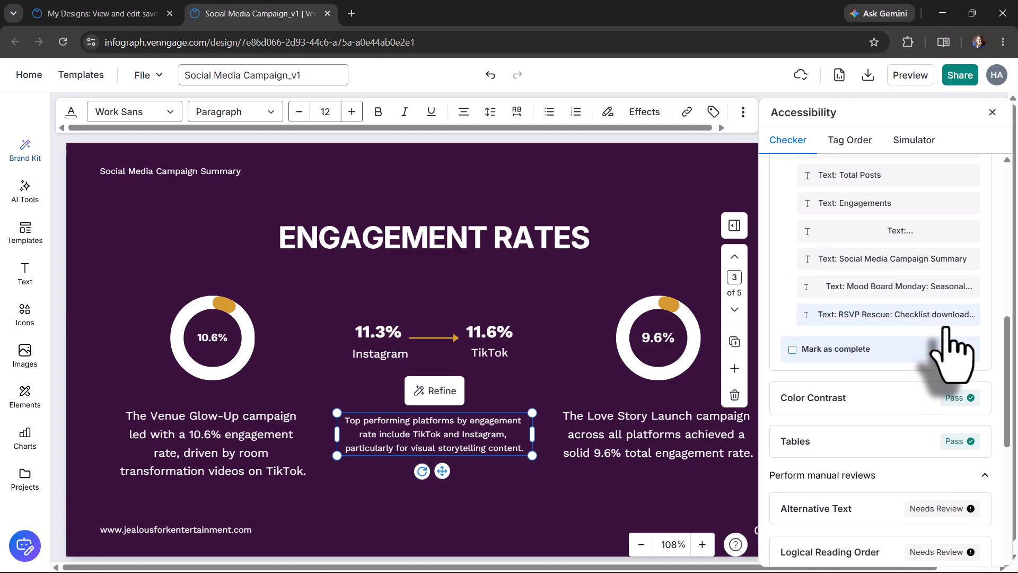
{"action": "scroll", "coordinate": [953, 344], "scroll_direction": "down", "scroll_amount": 5}
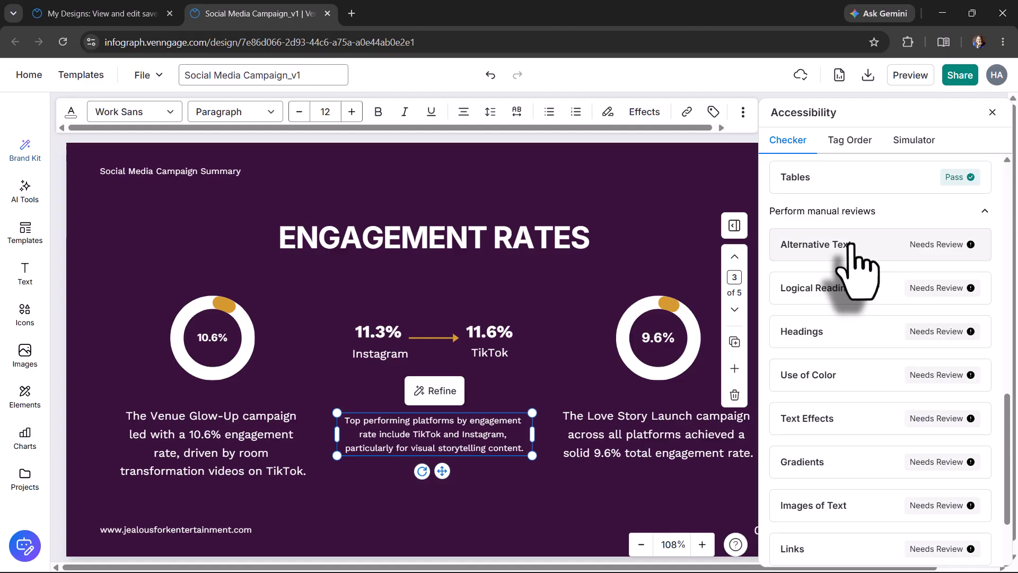
{"action": "scroll", "coordinate": [851, 246], "scroll_direction": "down", "scroll_amount": 2}
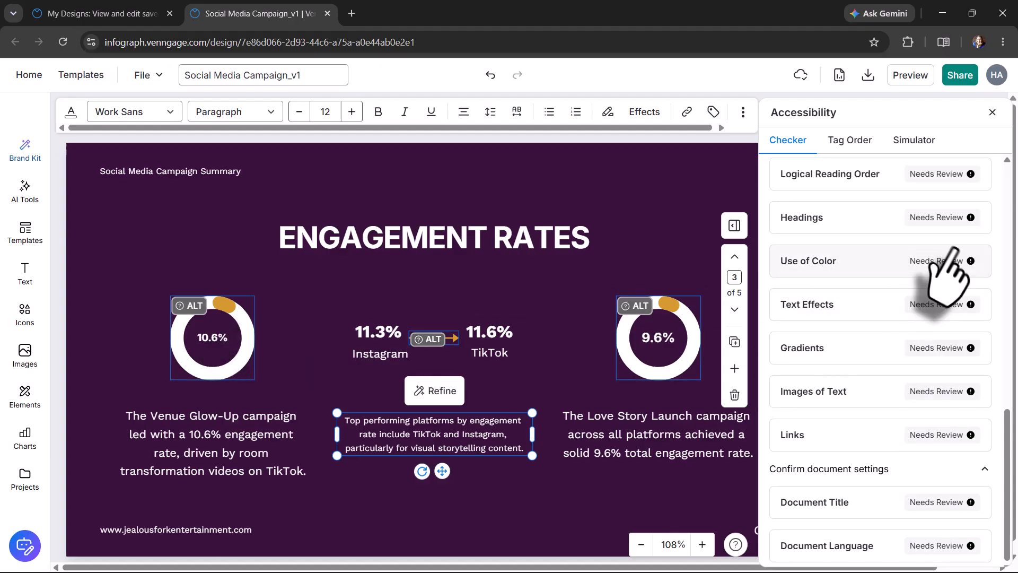
{"action": "left_click", "coordinate": [861, 263]}
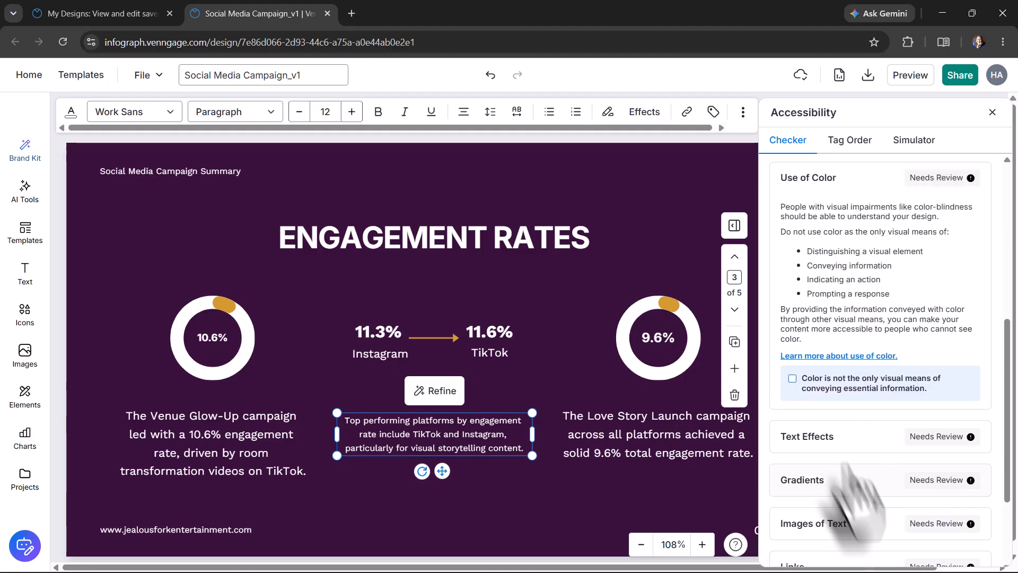
{"action": "left_click", "coordinate": [827, 437]}
{"action": "left_click", "coordinate": [823, 369]}
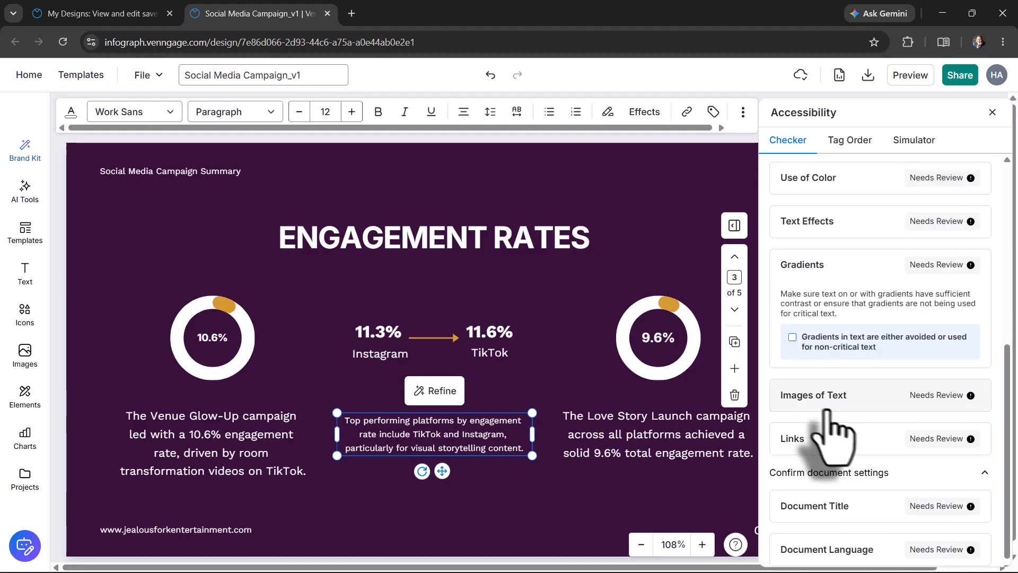
{"action": "left_click", "coordinate": [819, 392]}
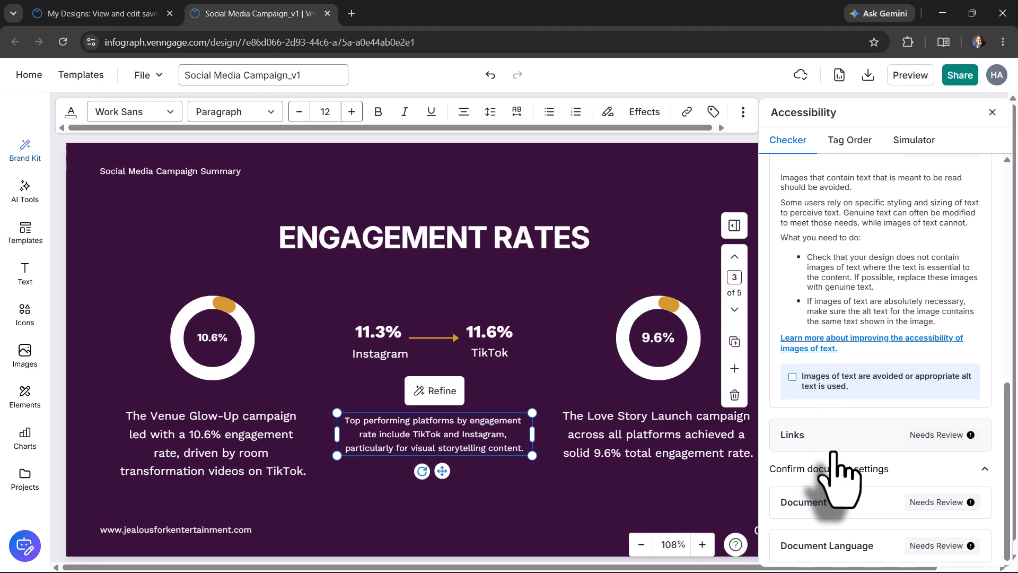
{"action": "left_click", "coordinate": [834, 448]}
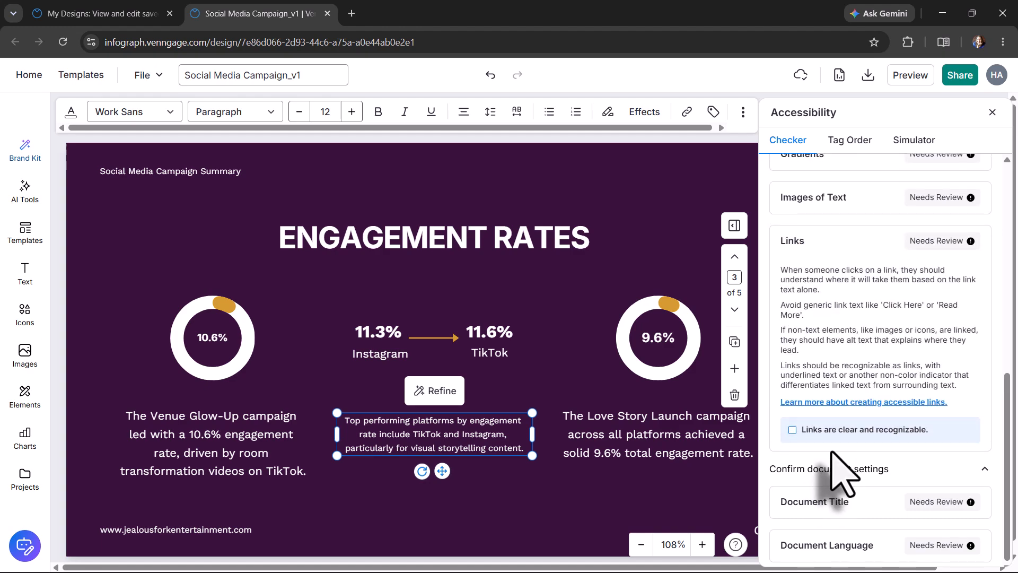
- Return to the Total Engagements by Campaign page and select its bar chart
{"action": "left_click", "coordinate": [735, 256]}
{"action": "left_click", "coordinate": [497, 455]}
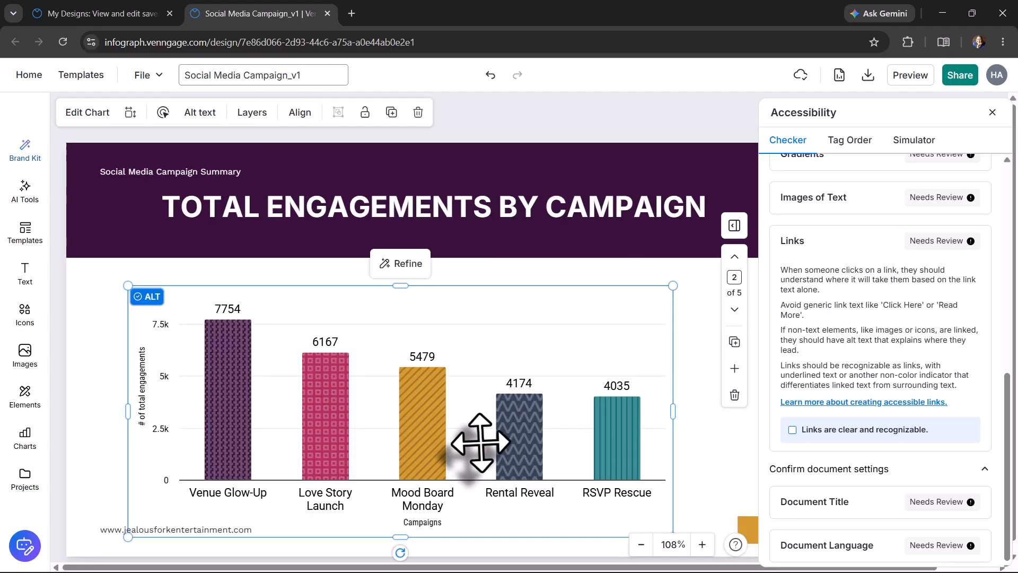